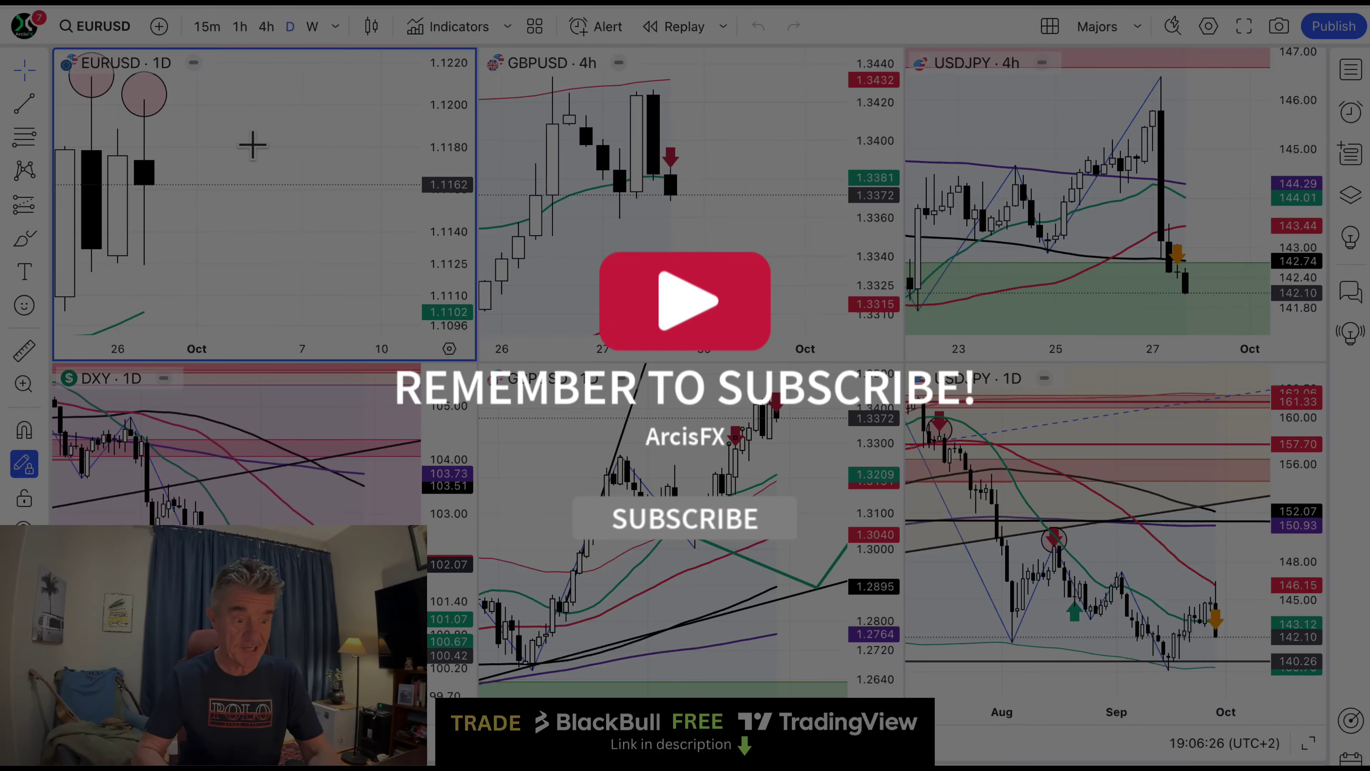
- Zoom out on the EURUSD daily chart, then make the DXY daily chart active
{"action": "scroll", "coordinate": [252, 145], "scroll_direction": "down", "scroll_amount": 3}
{"action": "scroll", "coordinate": [252, 144], "scroll_direction": "down", "scroll_amount": 2}
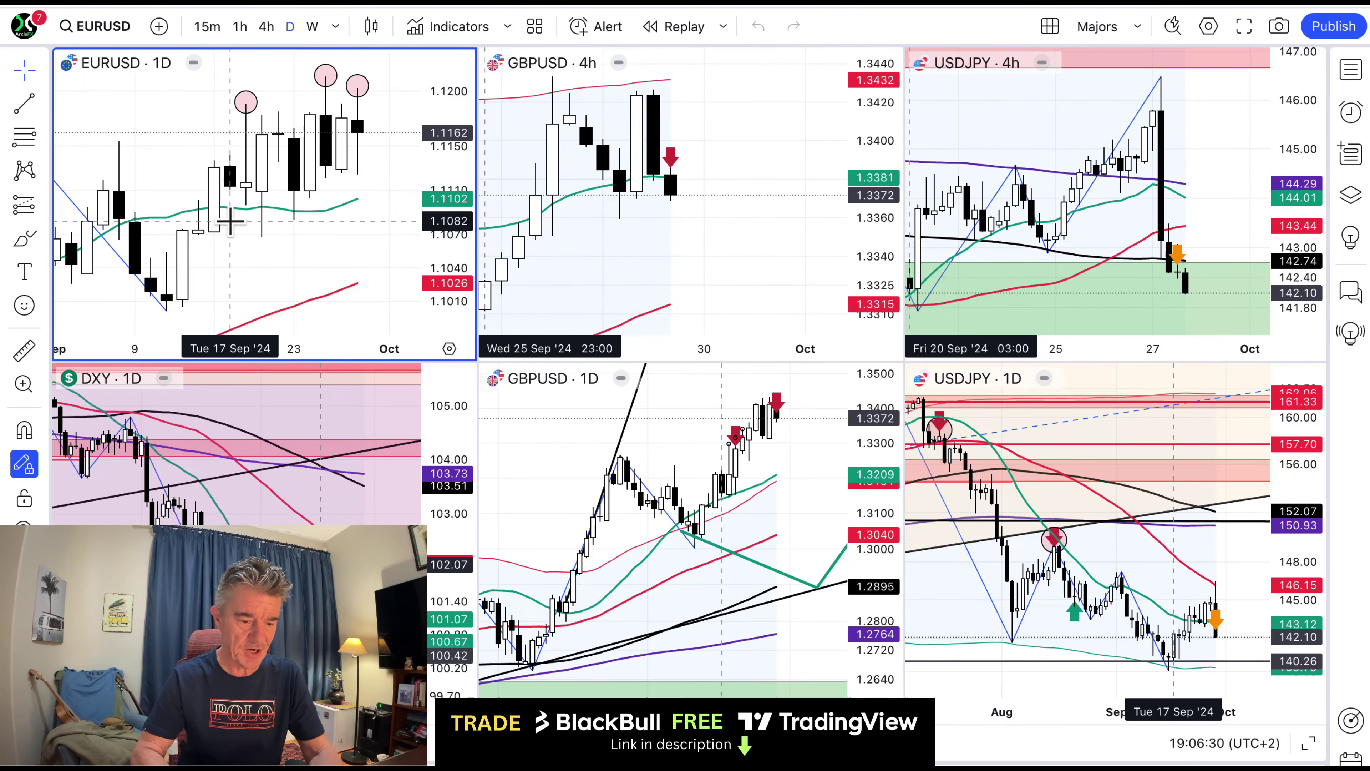
{"action": "scroll", "coordinate": [230, 221], "scroll_direction": "down", "scroll_amount": 1}
{"action": "left_click", "coordinate": [357, 398]}
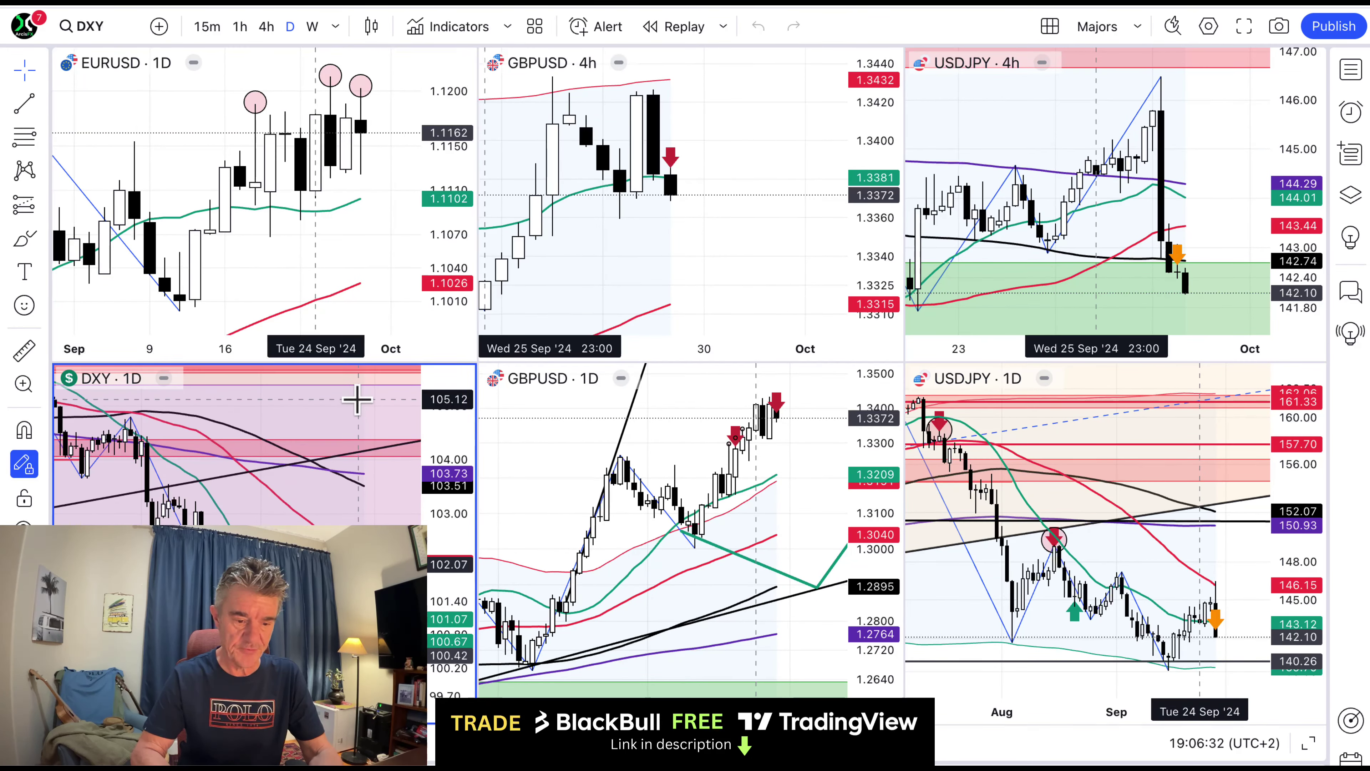
- Maximize DXY daily, complete its green upward projection arrow, and restore the six-chart grid
{"action": "left_click", "coordinate": [1310, 745]}
{"action": "scroll", "coordinate": [896, 497], "scroll_direction": "up", "scroll_amount": 4}
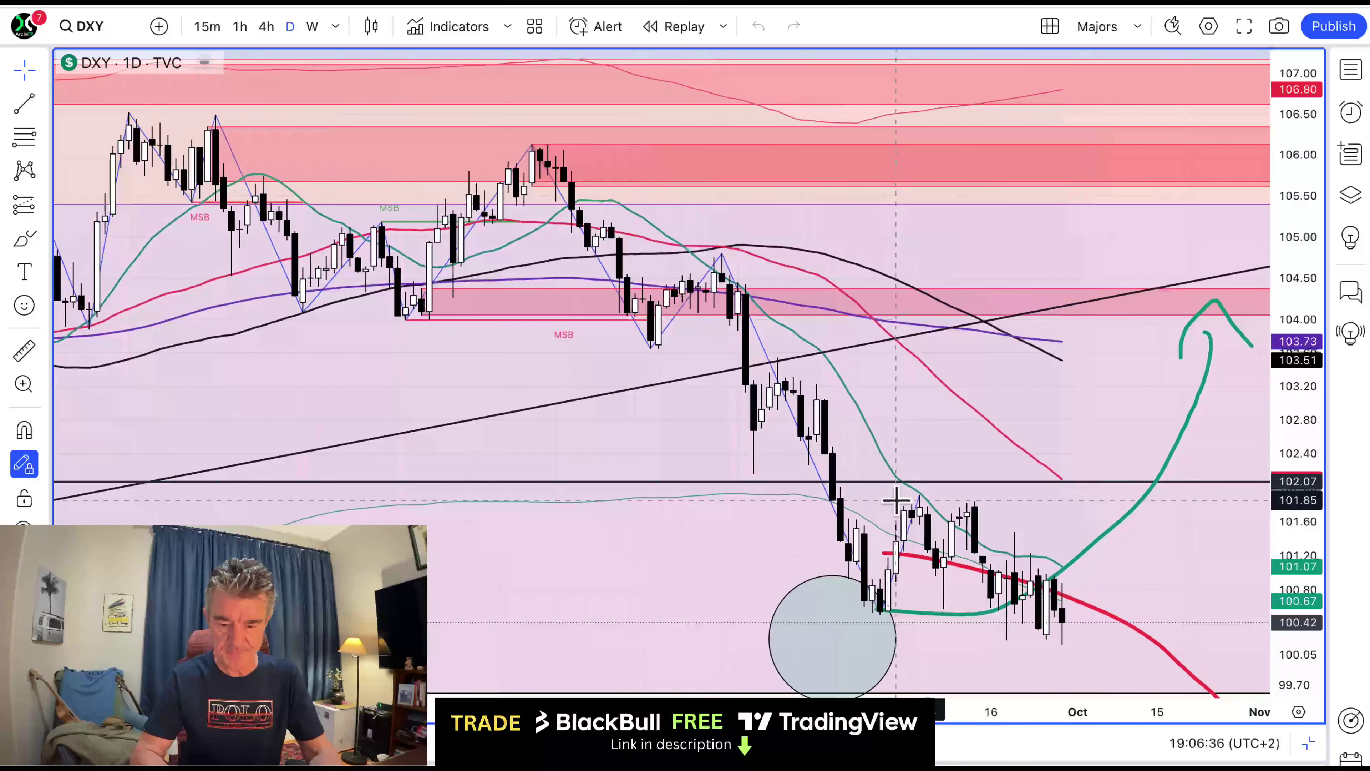
{"action": "scroll", "coordinate": [897, 501], "scroll_direction": "up", "scroll_amount": 2}
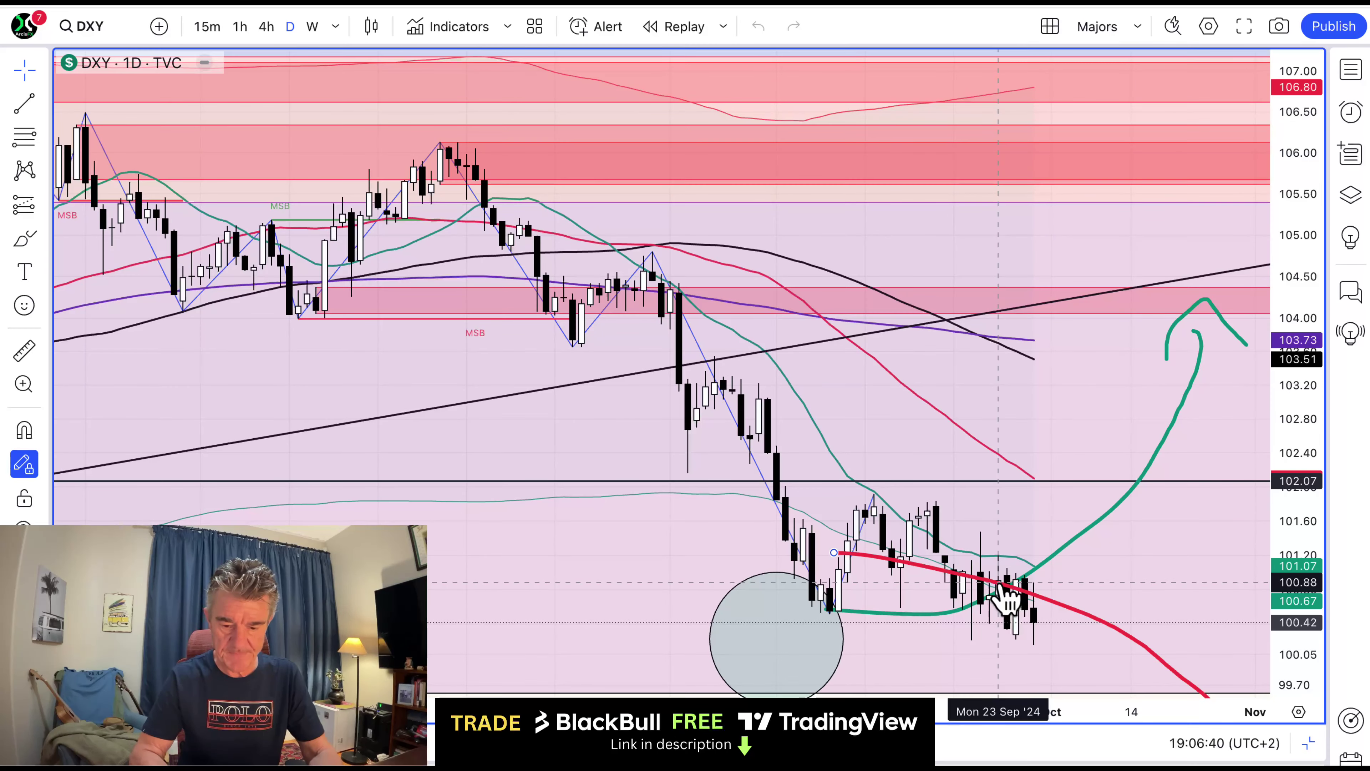
{"action": "scroll", "coordinate": [1003, 594], "scroll_direction": "down", "scroll_amount": 8}
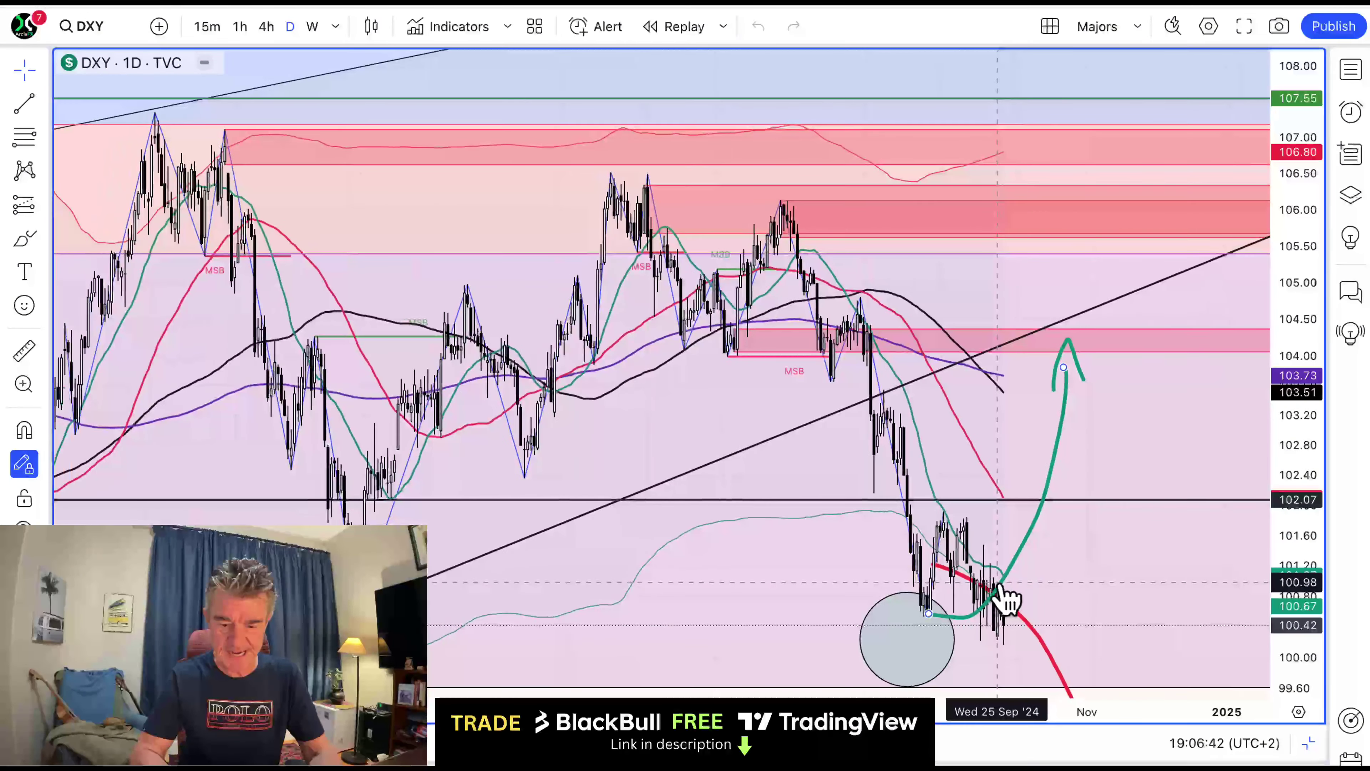
{"action": "scroll", "coordinate": [998, 580], "scroll_direction": "down", "scroll_amount": 4}
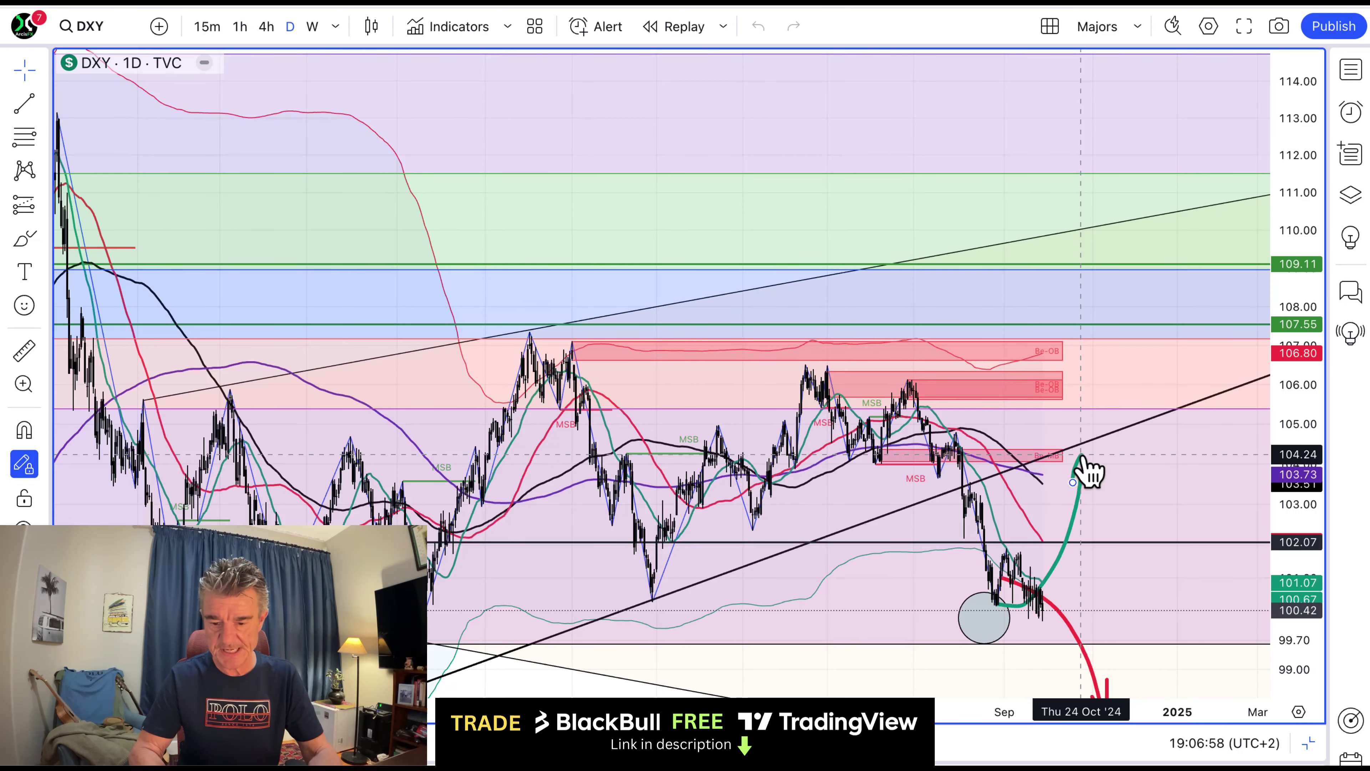
{"action": "left_click", "coordinate": [1091, 457]}
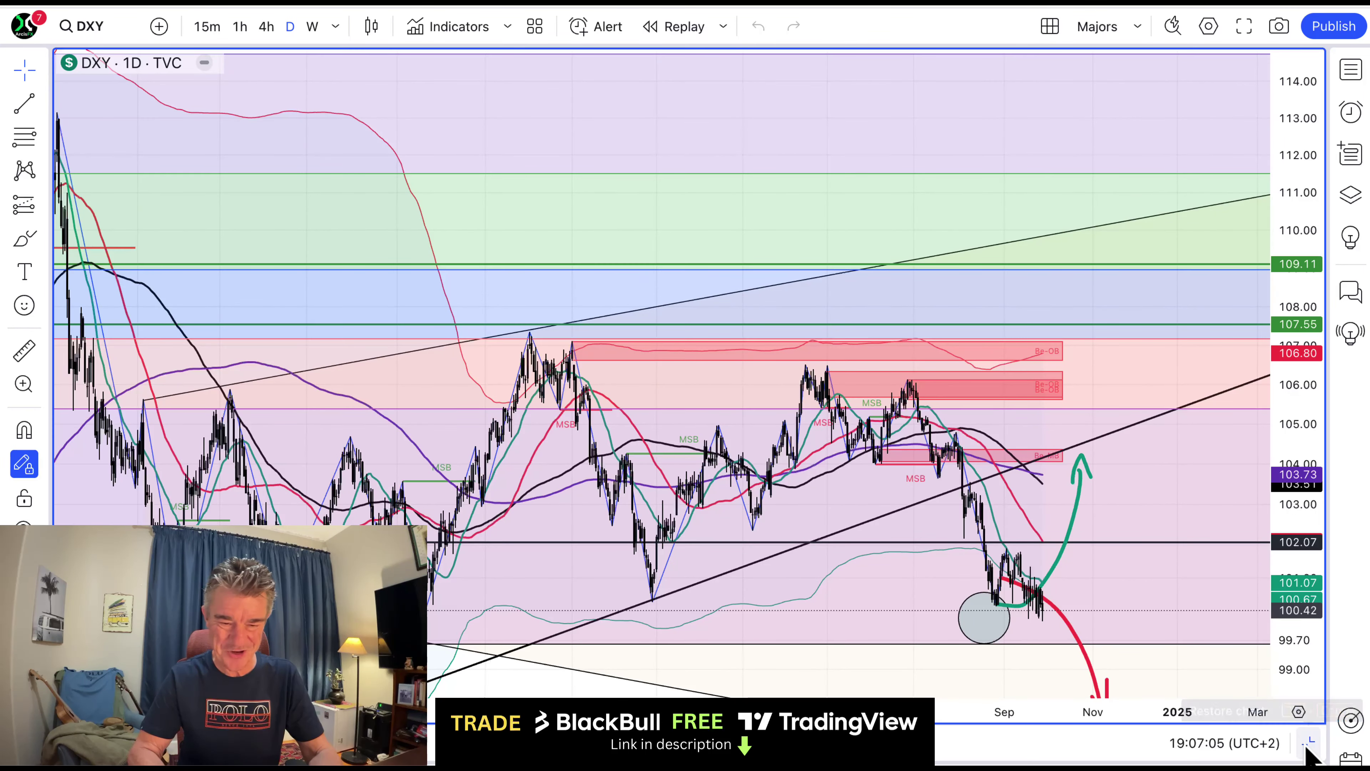
{"action": "left_click", "coordinate": [1308, 747]}
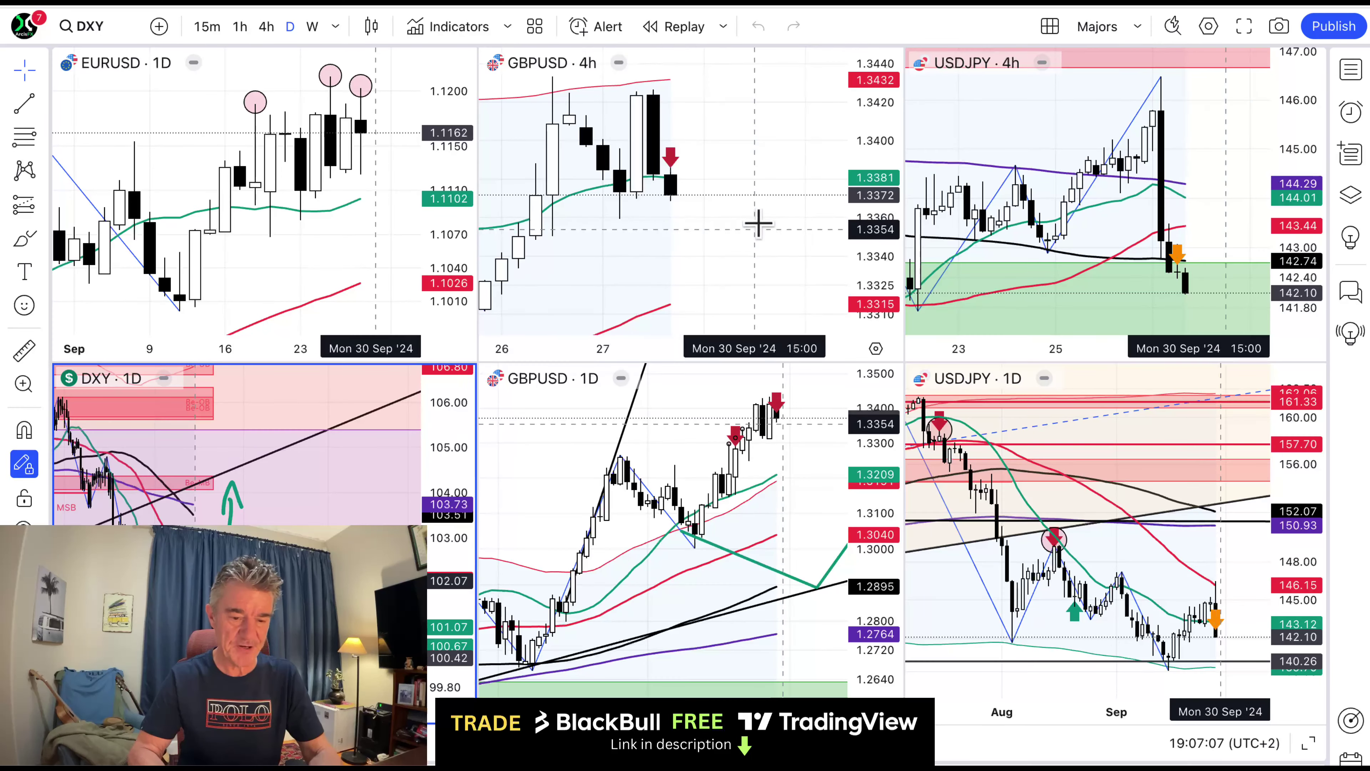
- Maximize the GBPUSD 4h chart and zoom out to review it
{"action": "scroll", "coordinate": [264, 212], "scroll_direction": "down", "scroll_amount": 5}
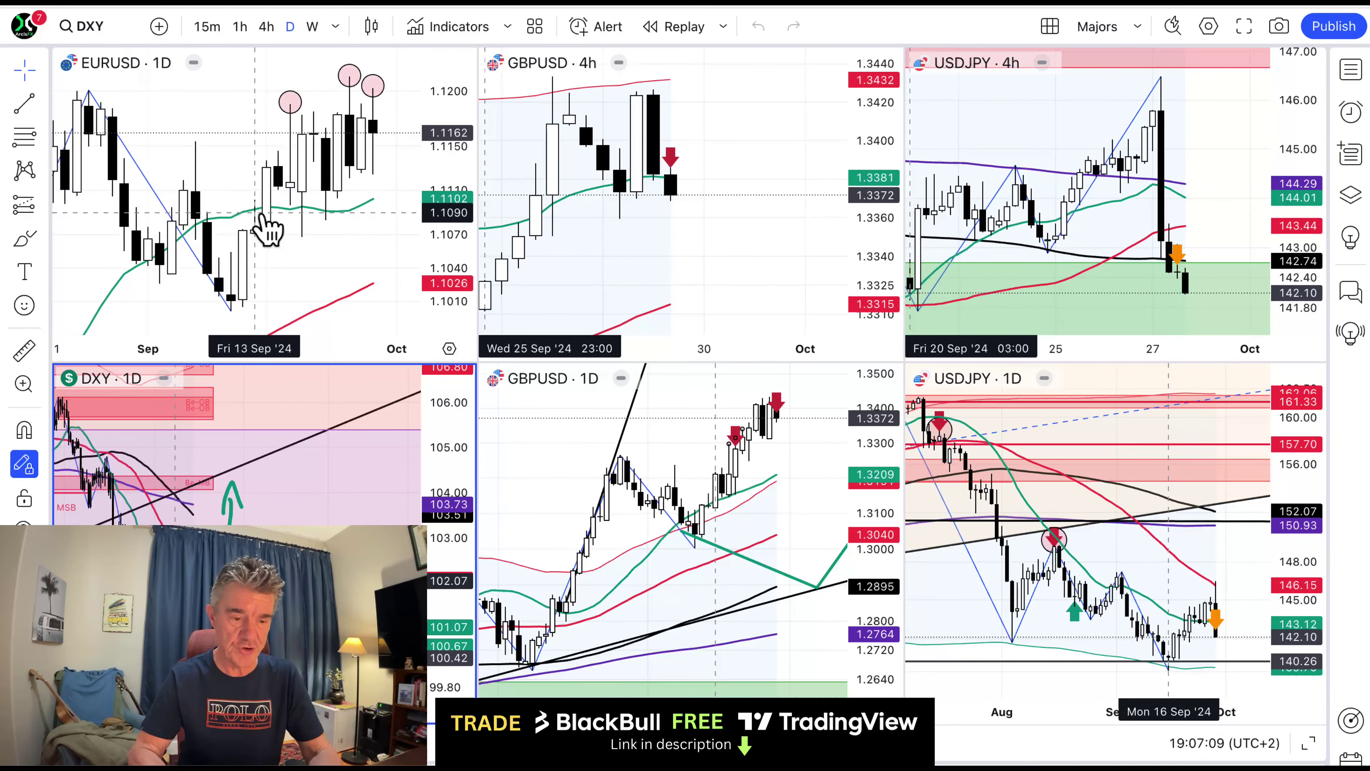
{"action": "left_click", "coordinate": [701, 205]}
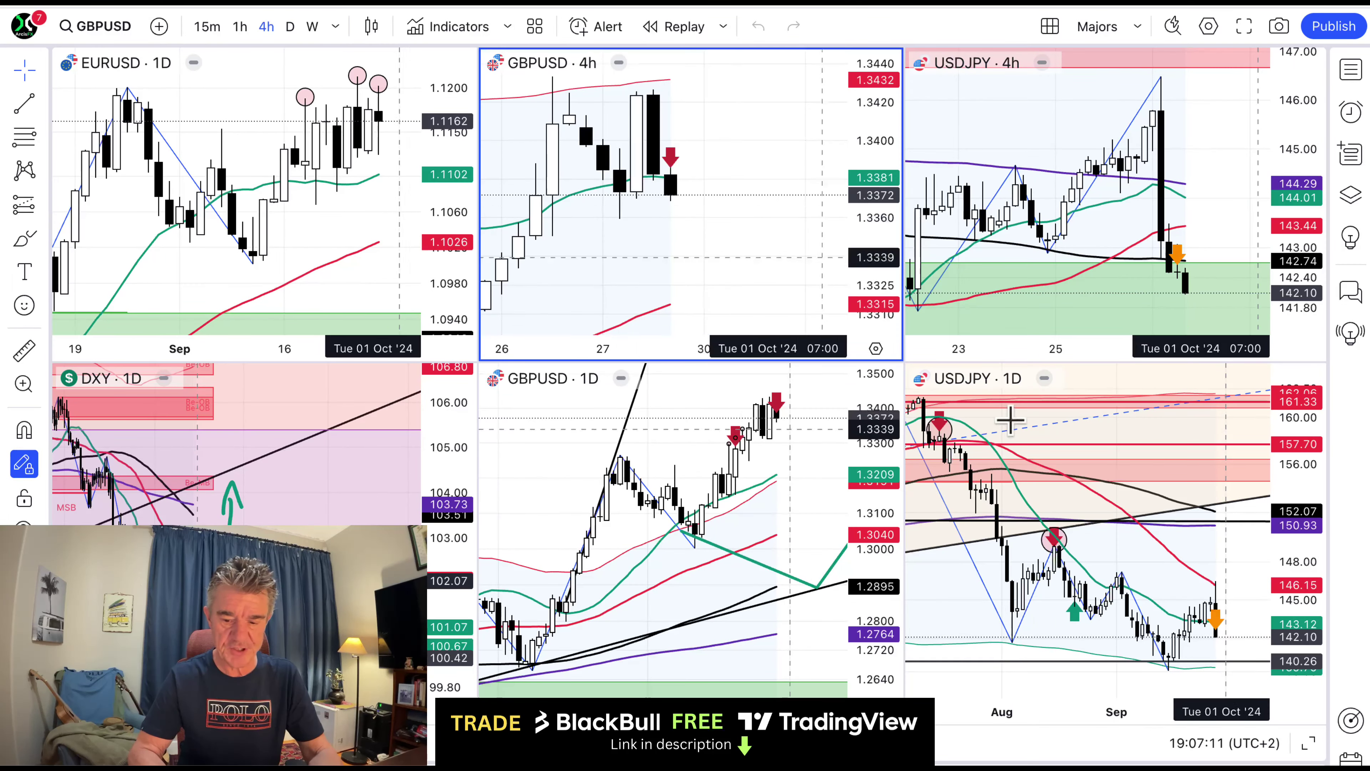
{"action": "left_click", "coordinate": [1308, 744]}
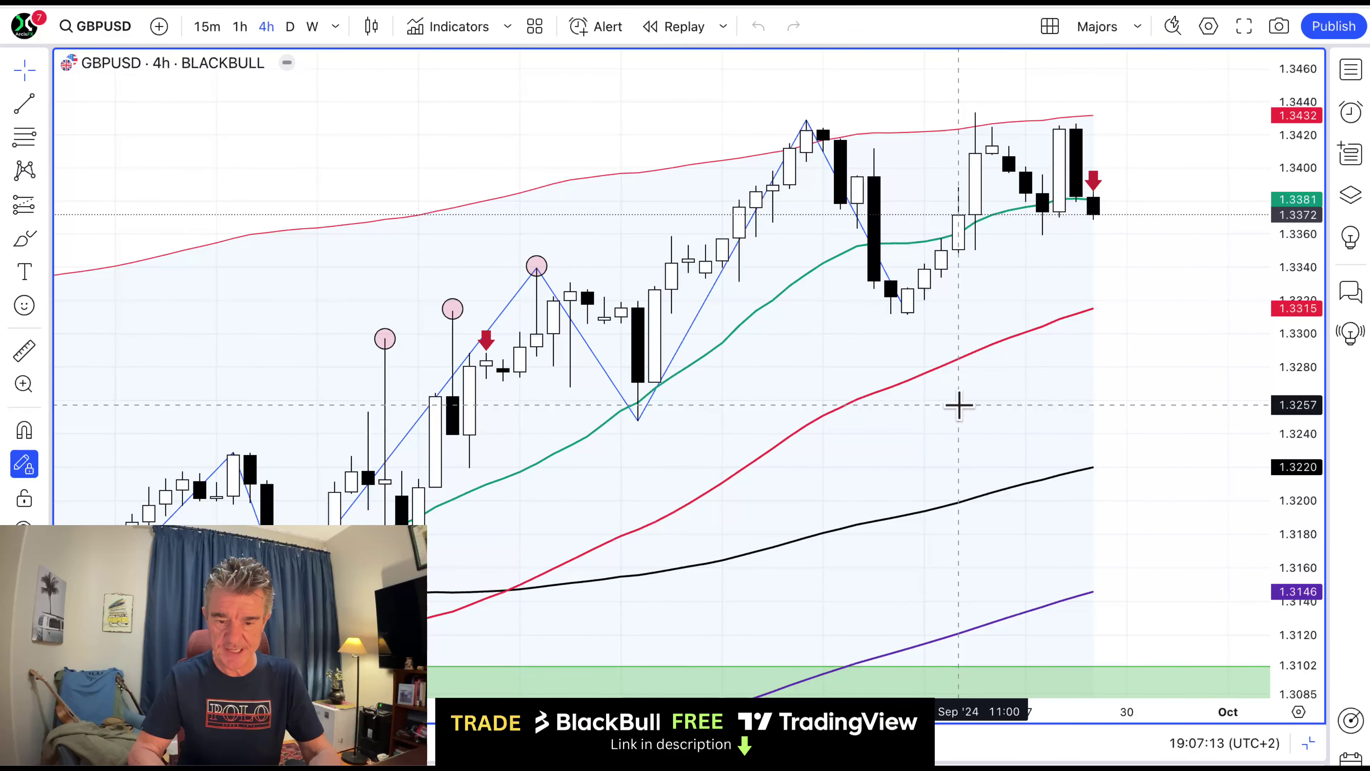
{"action": "scroll", "coordinate": [958, 405], "scroll_direction": "down", "scroll_amount": 2}
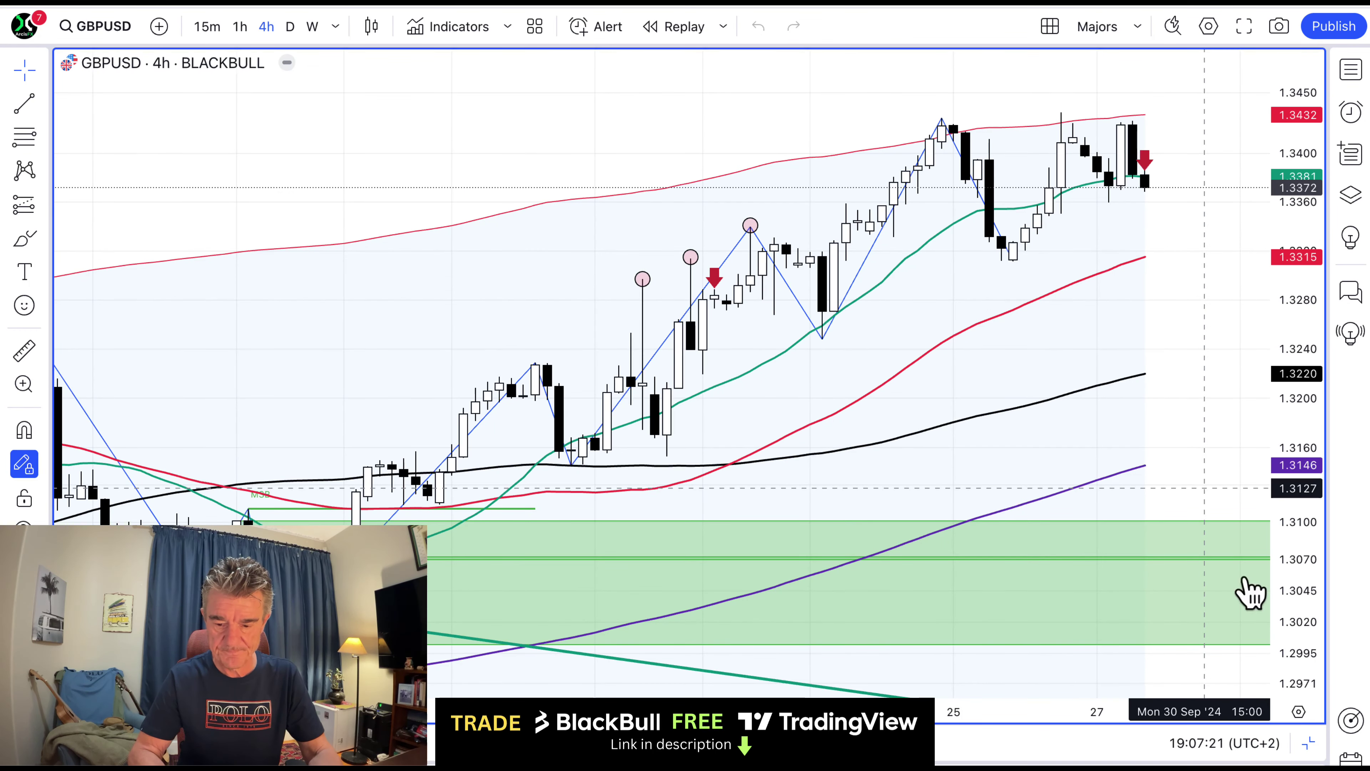
- Restore the six-chart grid and make the USDJPY 4h chart active
{"action": "left_click", "coordinate": [1310, 745]}
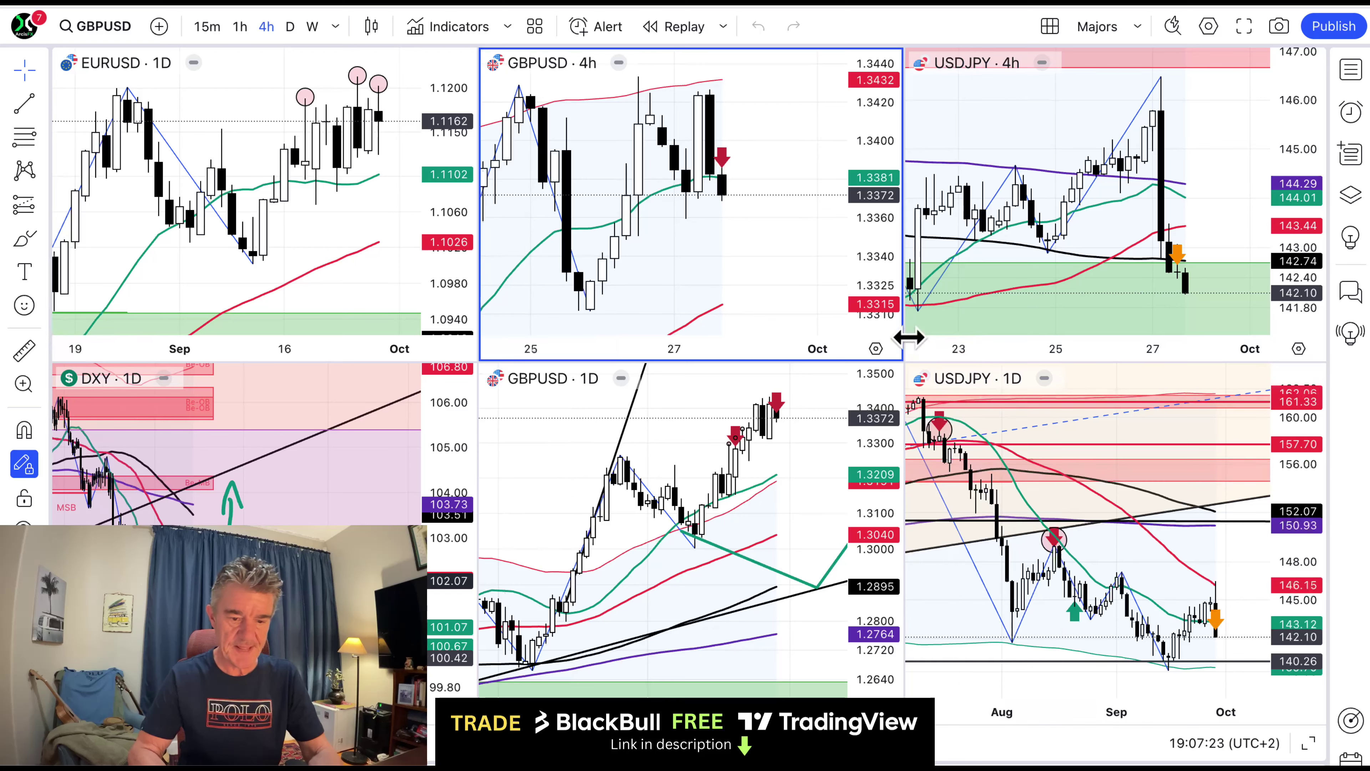
{"action": "scroll", "coordinate": [724, 243], "scroll_direction": "down", "scroll_amount": 3}
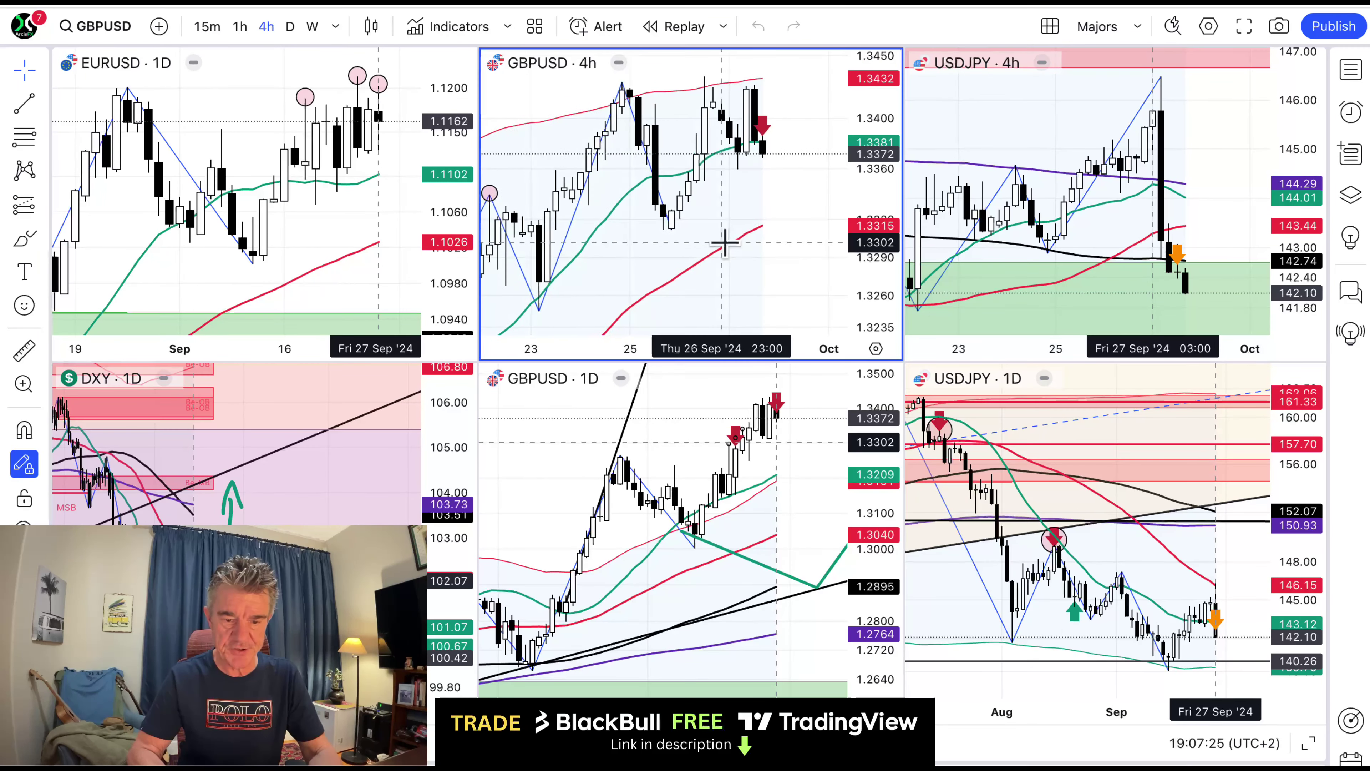
{"action": "left_click", "coordinate": [1057, 135]}
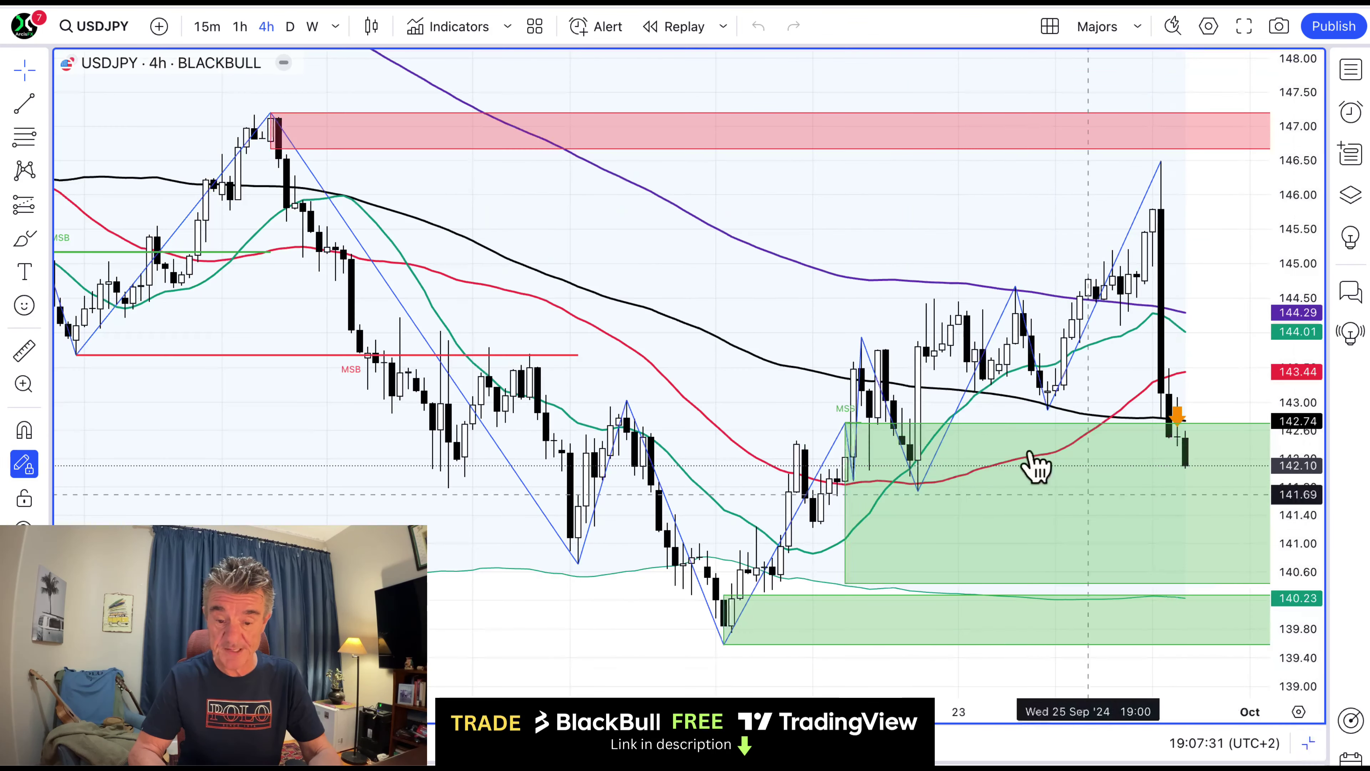
- Maximize USDJPY, switch it to the daily (D) timeframe, and zoom out
{"action": "left_click", "coordinate": [1311, 745]}
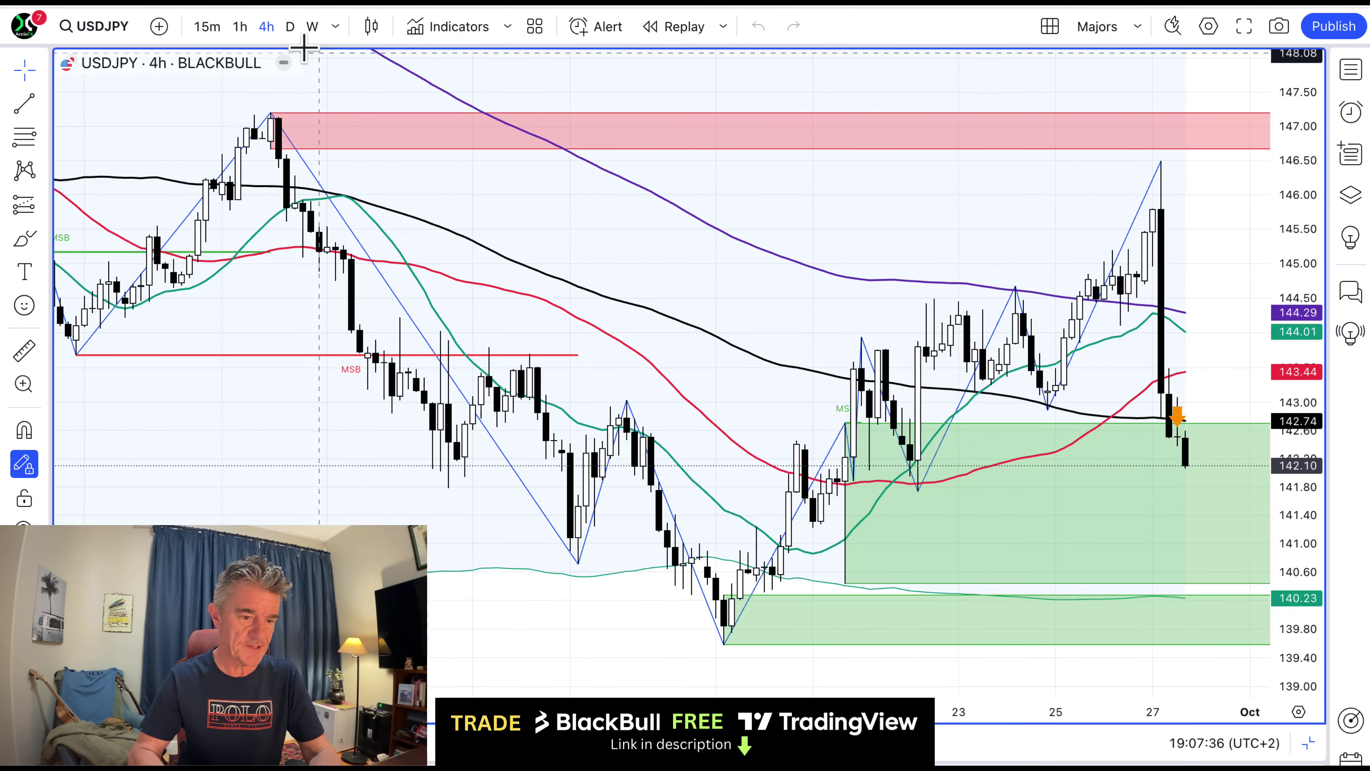
{"action": "left_click", "coordinate": [290, 27]}
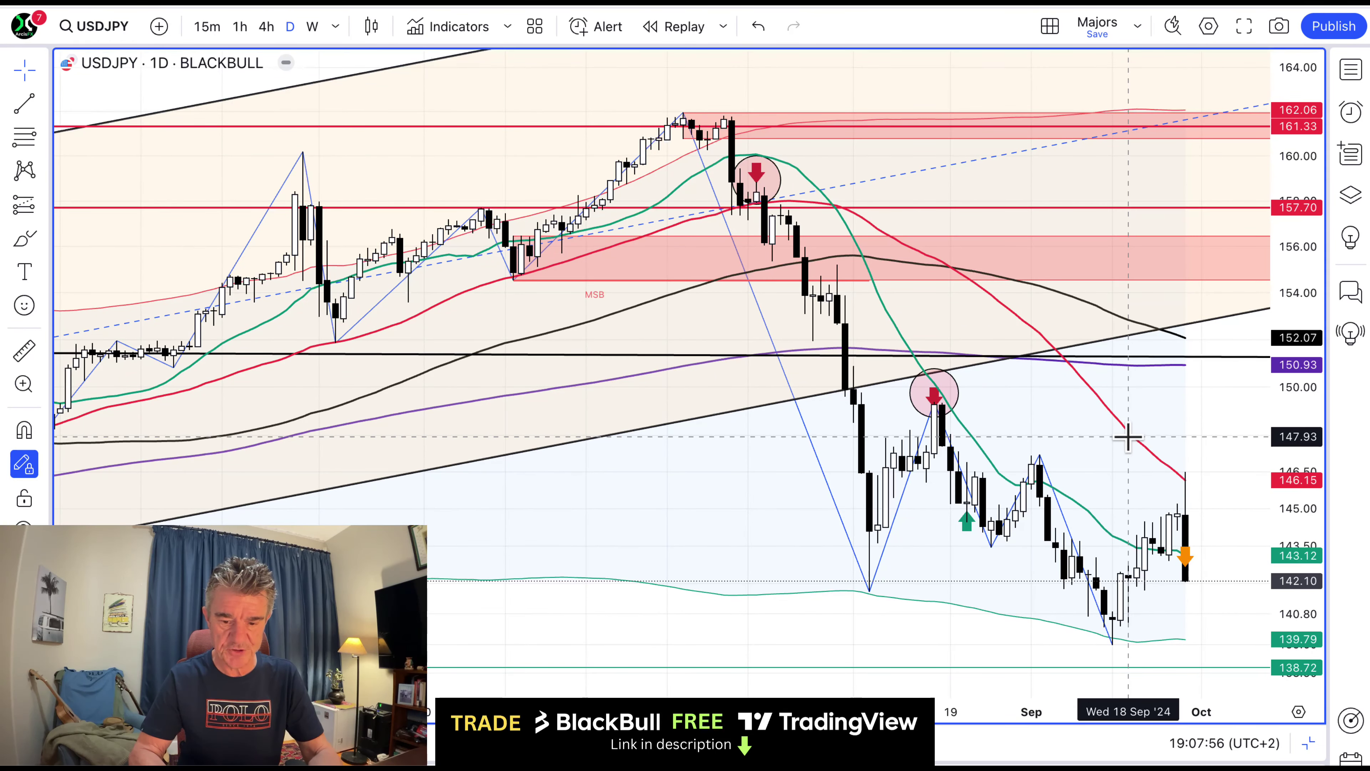
{"action": "scroll", "coordinate": [1129, 438], "scroll_direction": "down", "scroll_amount": 3}
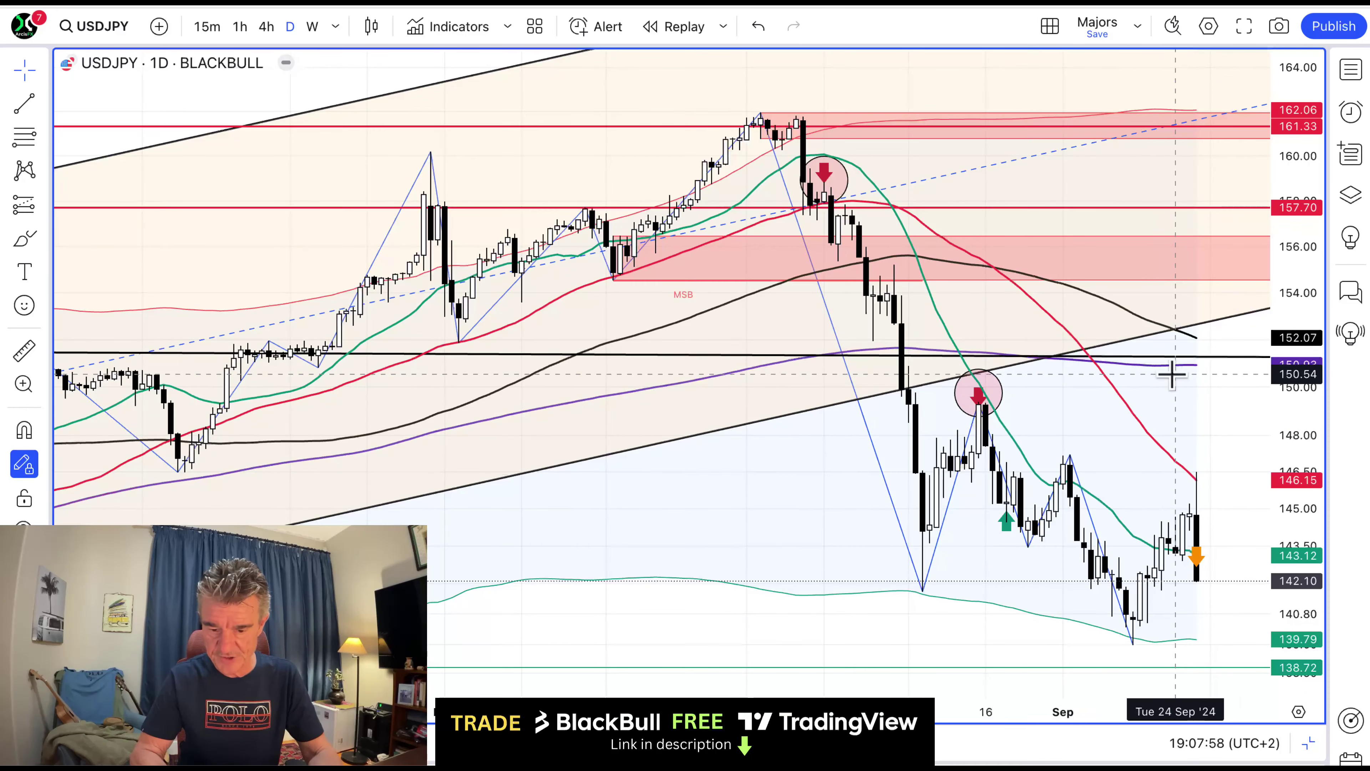
{"action": "scroll", "coordinate": [896, 553], "scroll_direction": "down", "scroll_amount": 5}
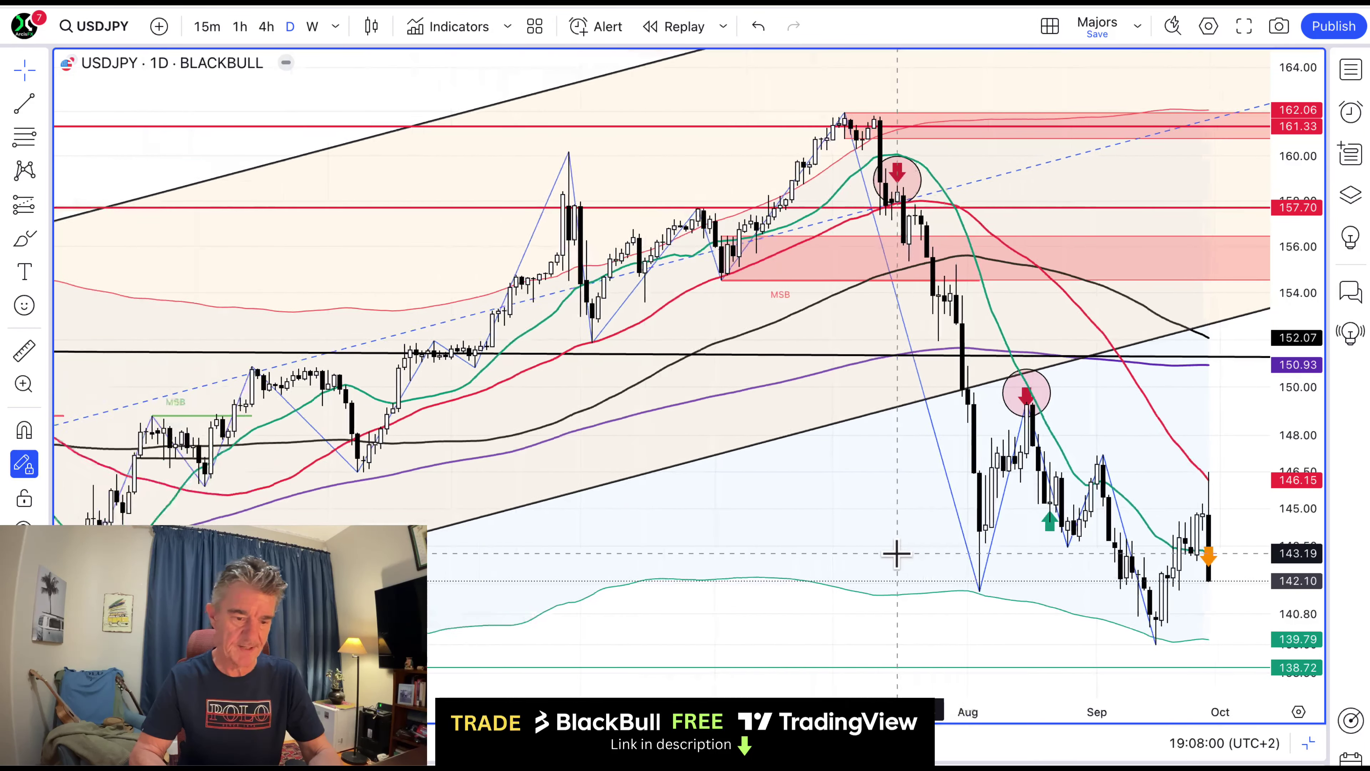
{"action": "scroll", "coordinate": [896, 553], "scroll_direction": "down", "scroll_amount": 4}
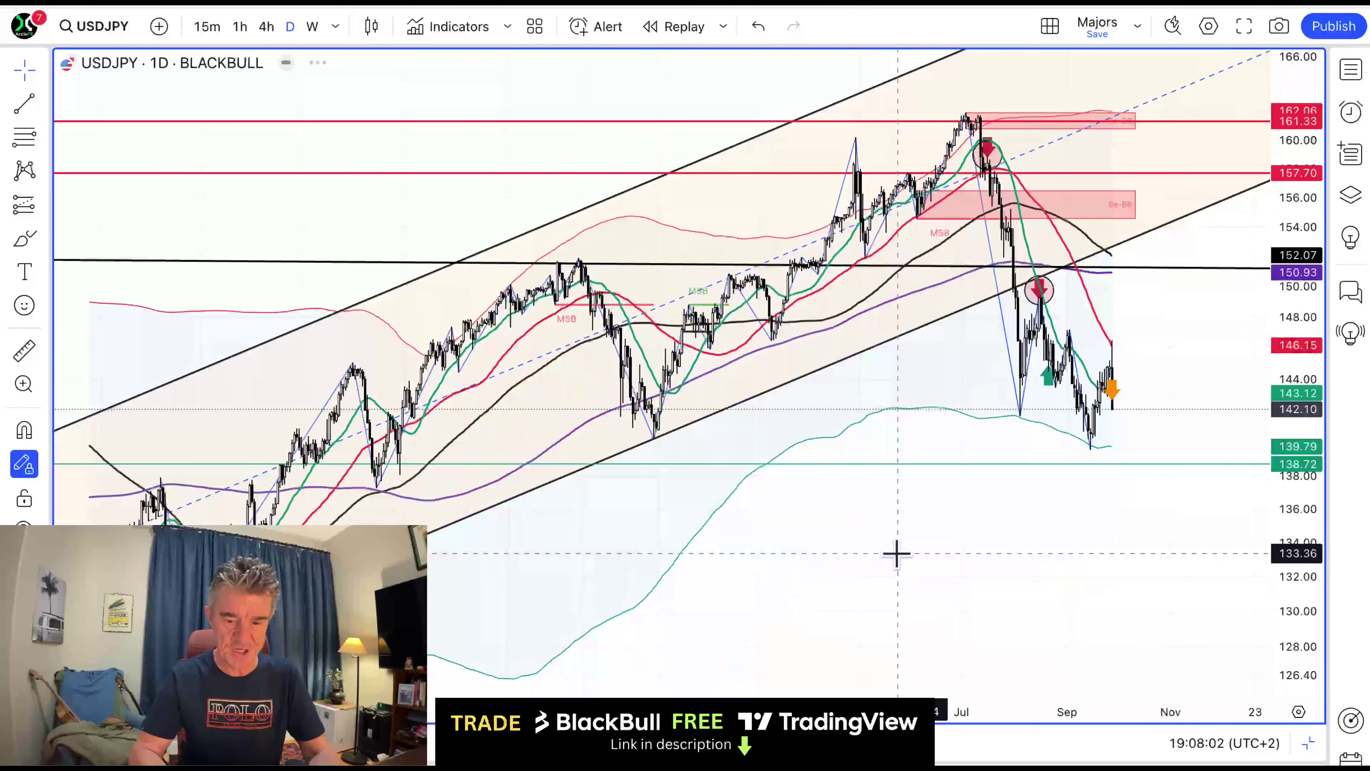
{"action": "scroll", "coordinate": [896, 553], "scroll_direction": "down", "scroll_amount": 1}
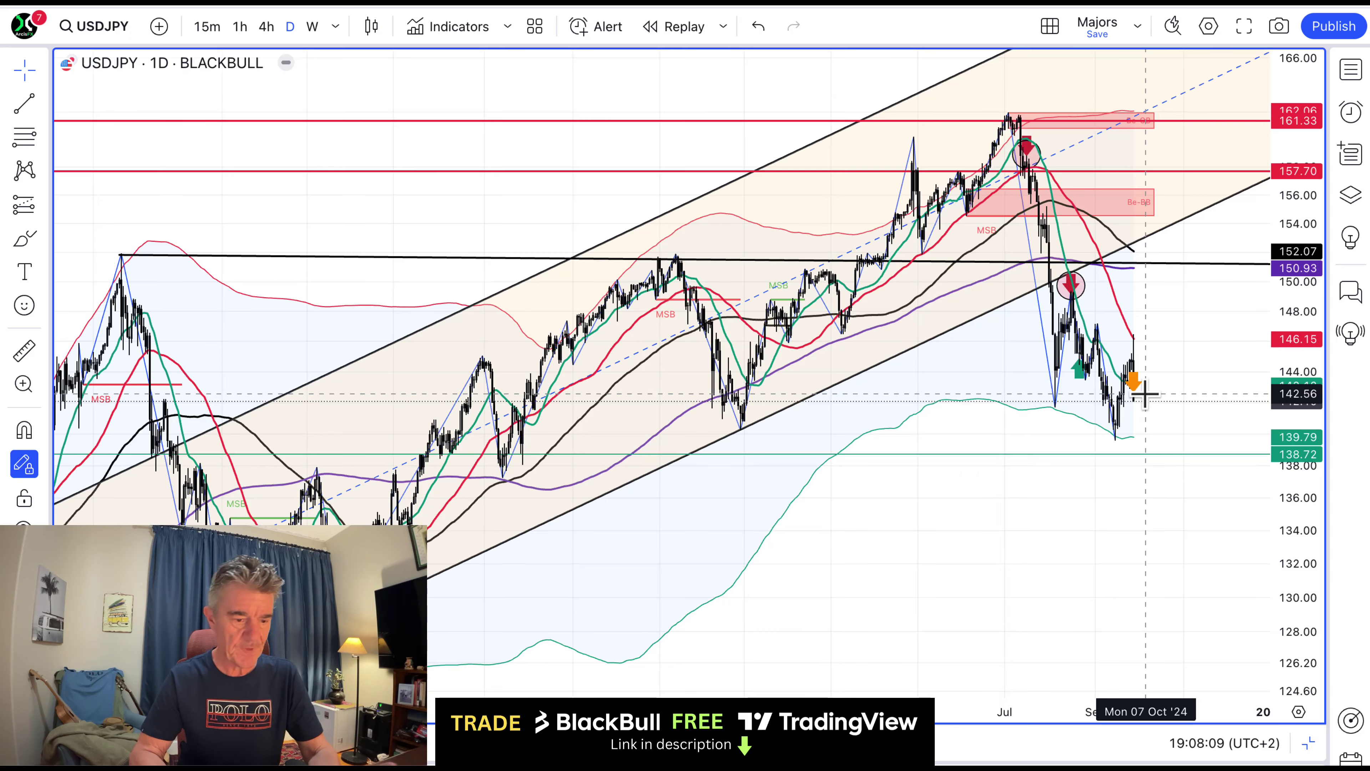
- Restore the six-chart grid and switch to the Stocks chart layout
{"action": "left_click", "coordinate": [1310, 746]}
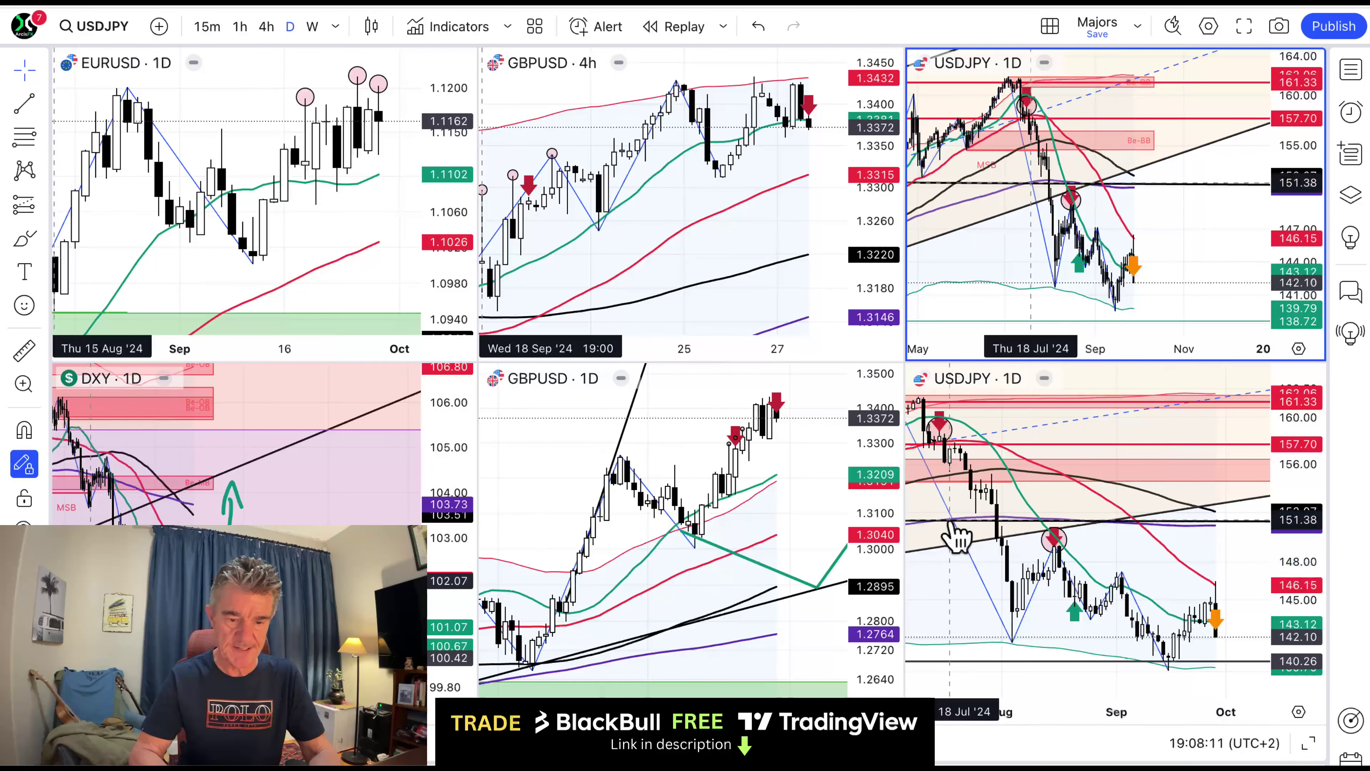
{"action": "scroll", "coordinate": [1141, 189], "scroll_direction": "up", "scroll_amount": 5}
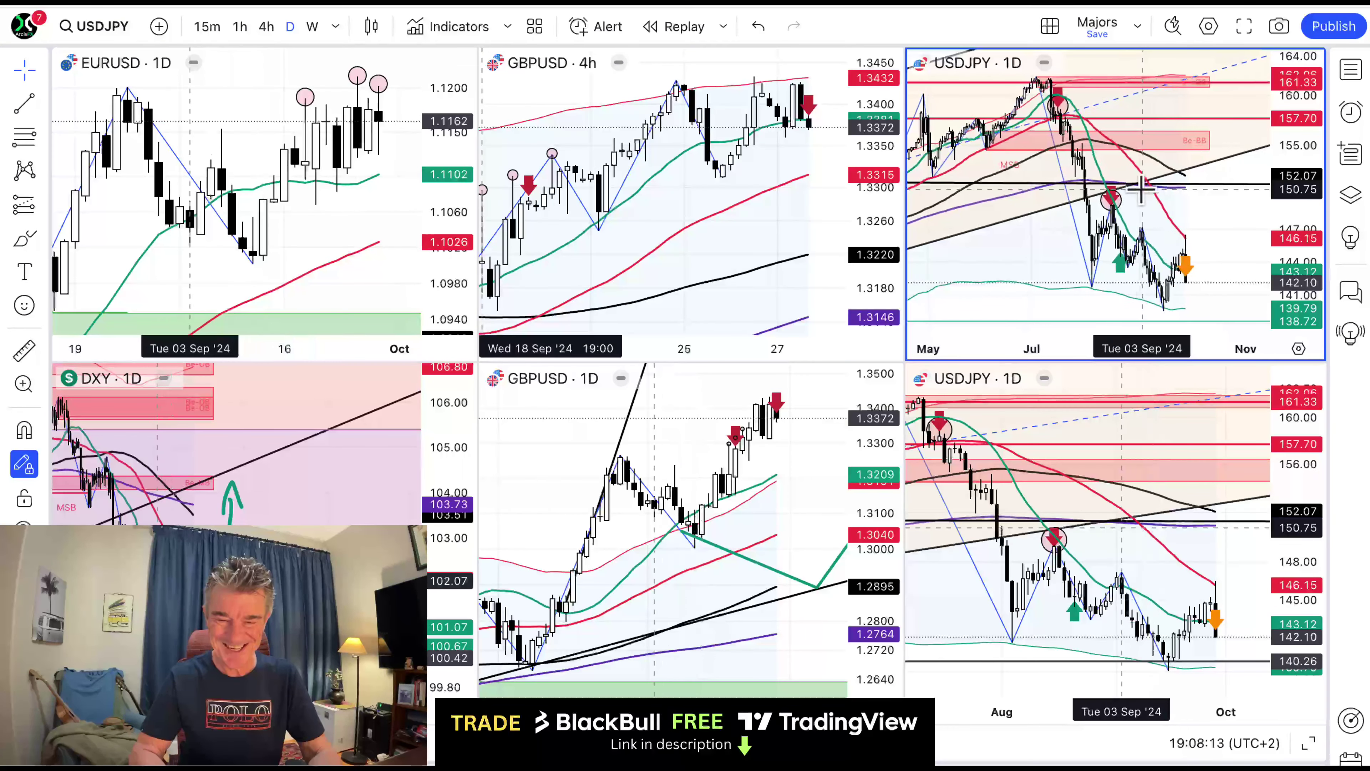
{"action": "scroll", "coordinate": [1141, 189], "scroll_direction": "up", "scroll_amount": 4}
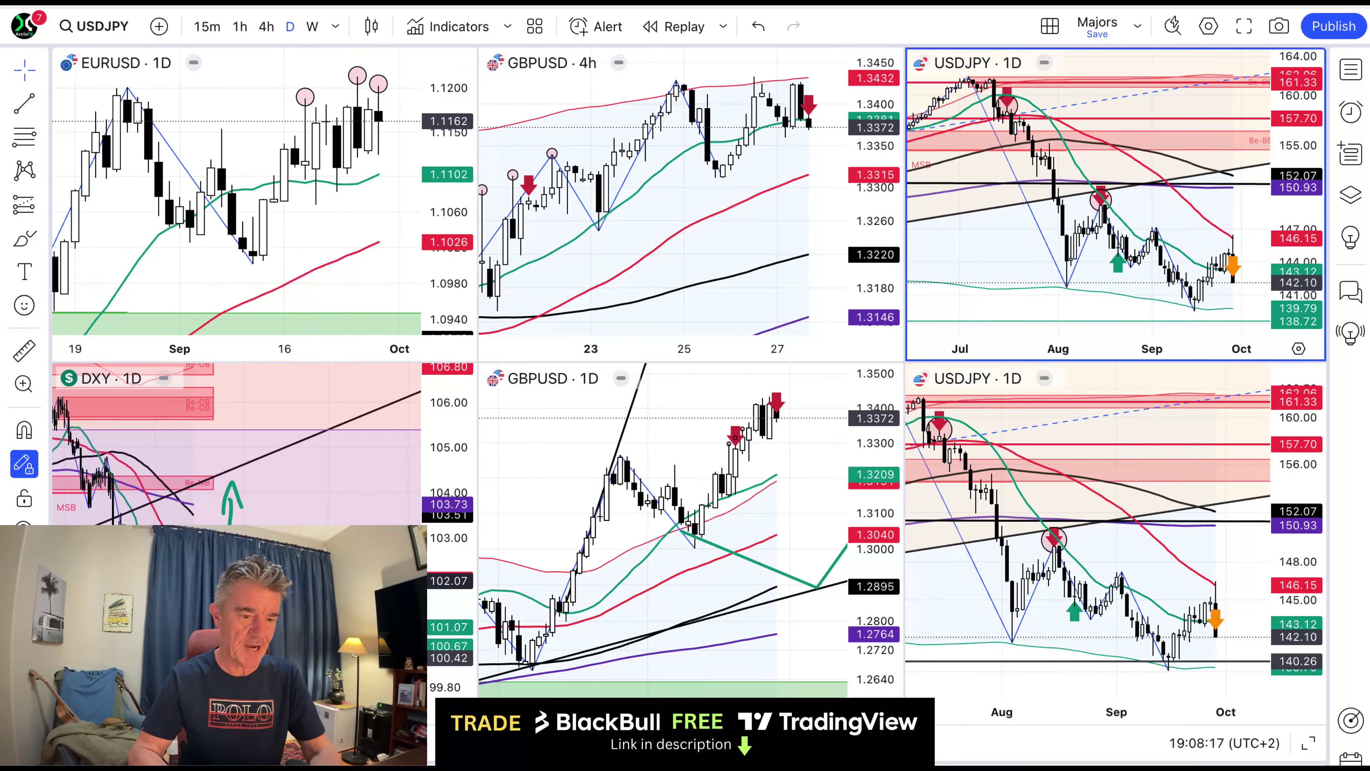
{"action": "left_click", "coordinate": [356, 4]}
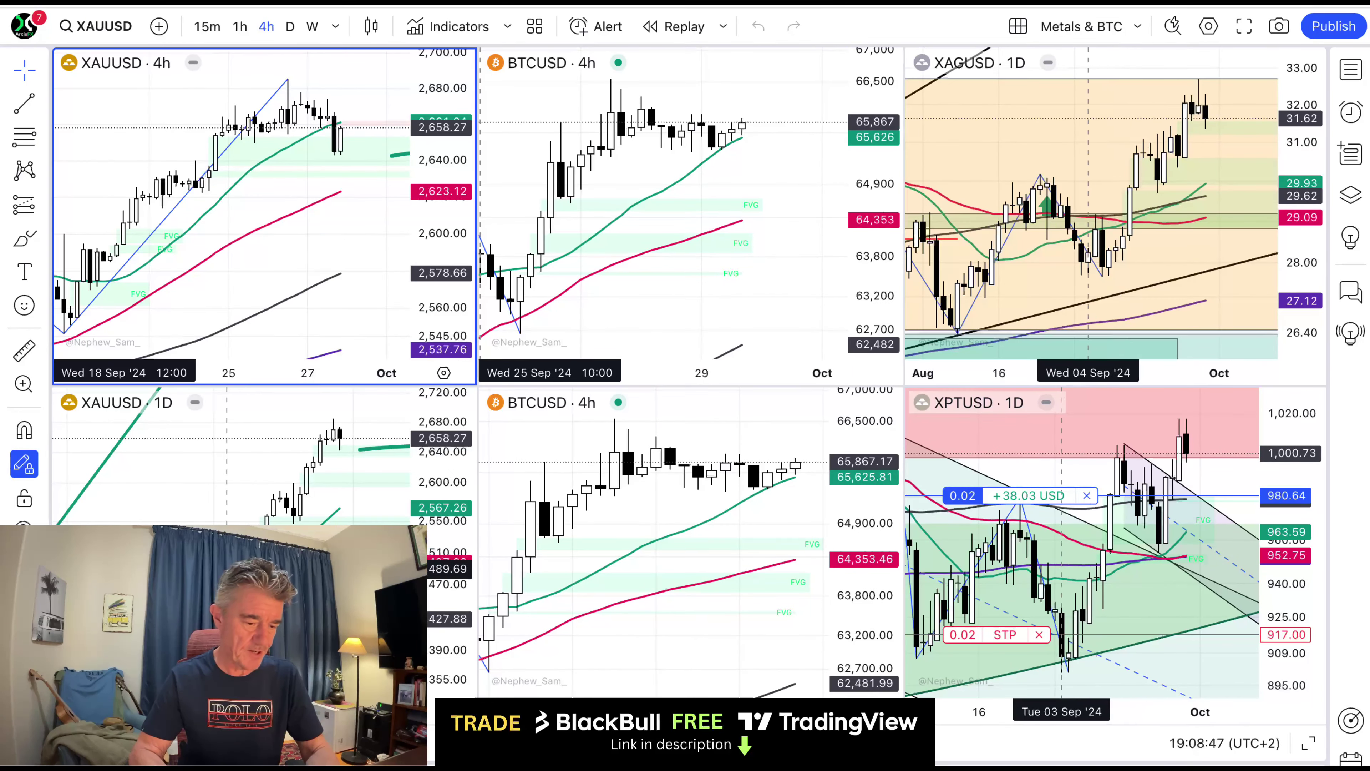
- Zoom the XAUUSD daily chart out and back in, then make the lower BTCUSD 4h chart active
{"action": "scroll", "coordinate": [227, 446], "scroll_direction": "down", "scroll_amount": 5}
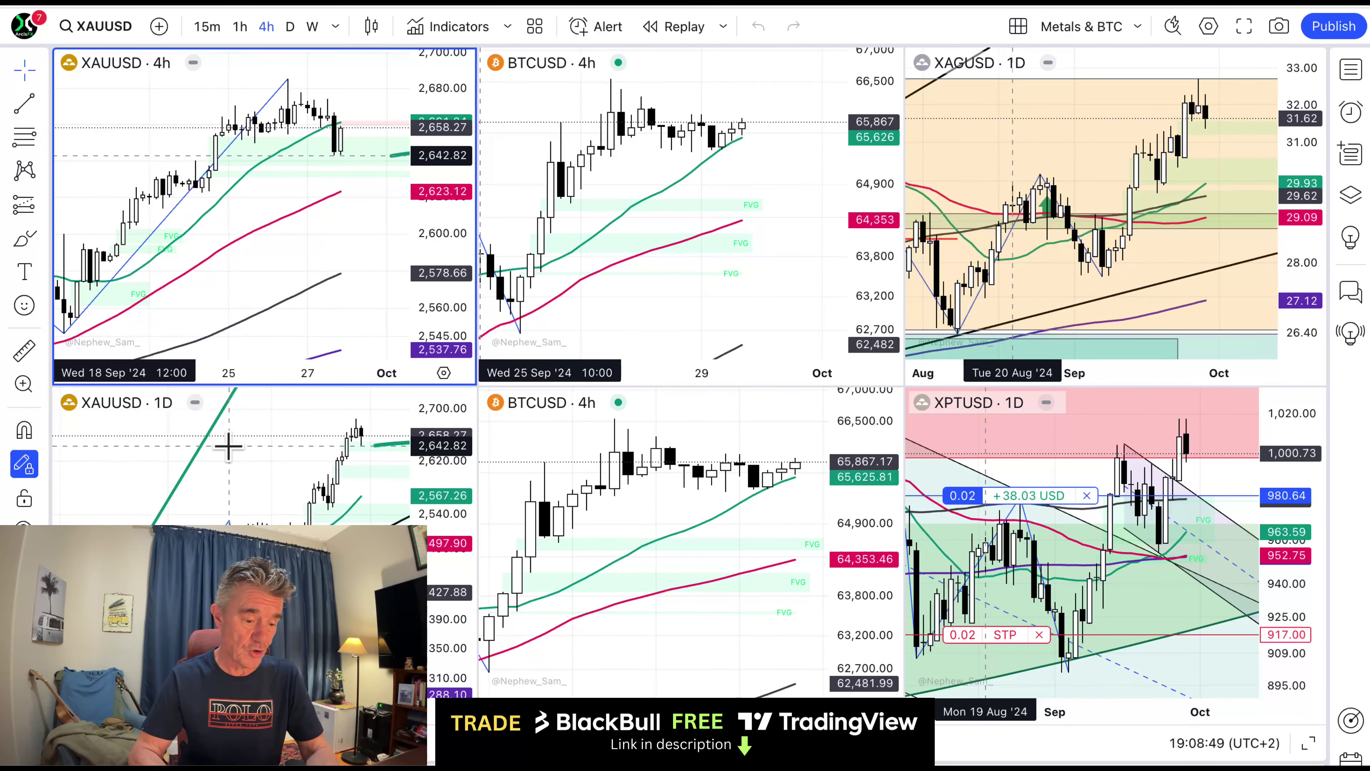
{"action": "scroll", "coordinate": [228, 445], "scroll_direction": "up", "scroll_amount": 5}
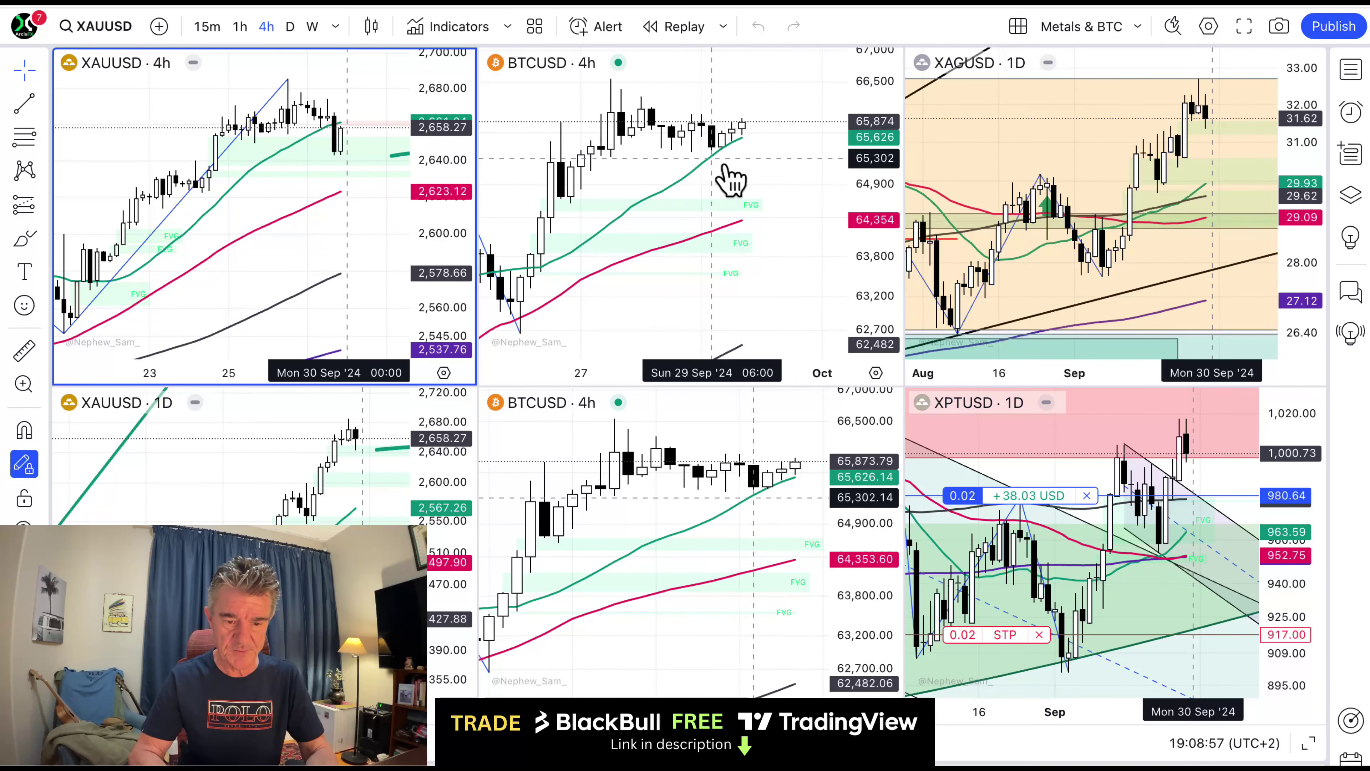
{"action": "left_click", "coordinate": [781, 416]}
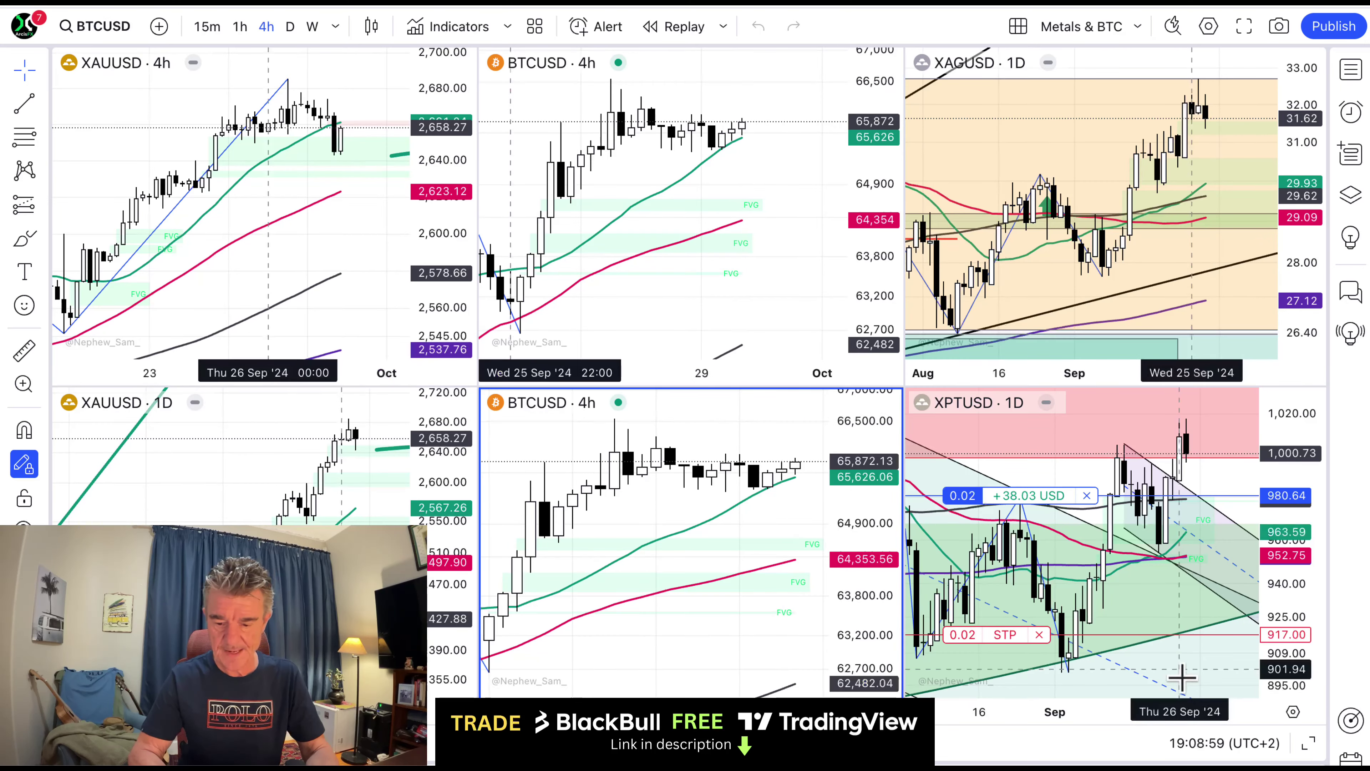
- Maximize BTCUSD 4h with Alt+Enter, zoom out over longer history, and restore the layout
{"action": "key", "text": "alt+Return"}
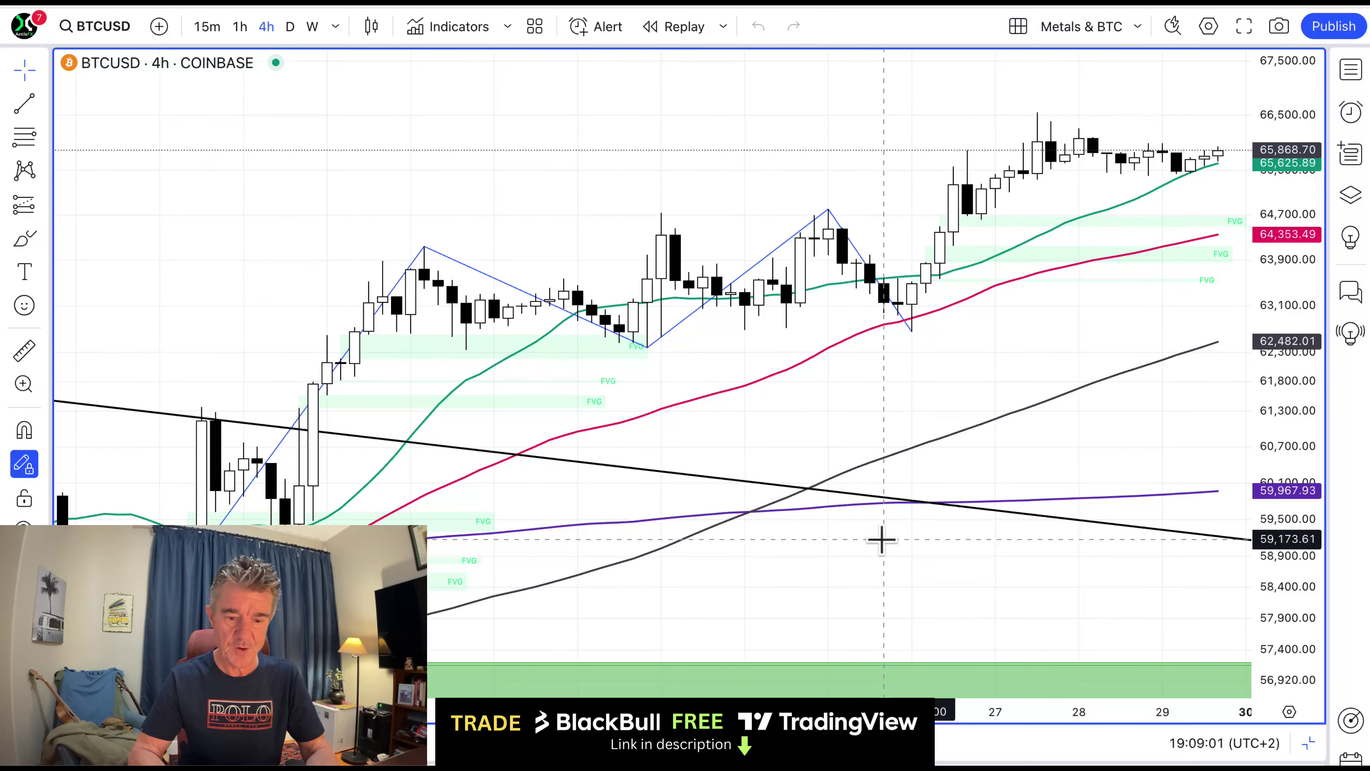
{"action": "scroll", "coordinate": [881, 538], "scroll_direction": "down", "scroll_amount": 5}
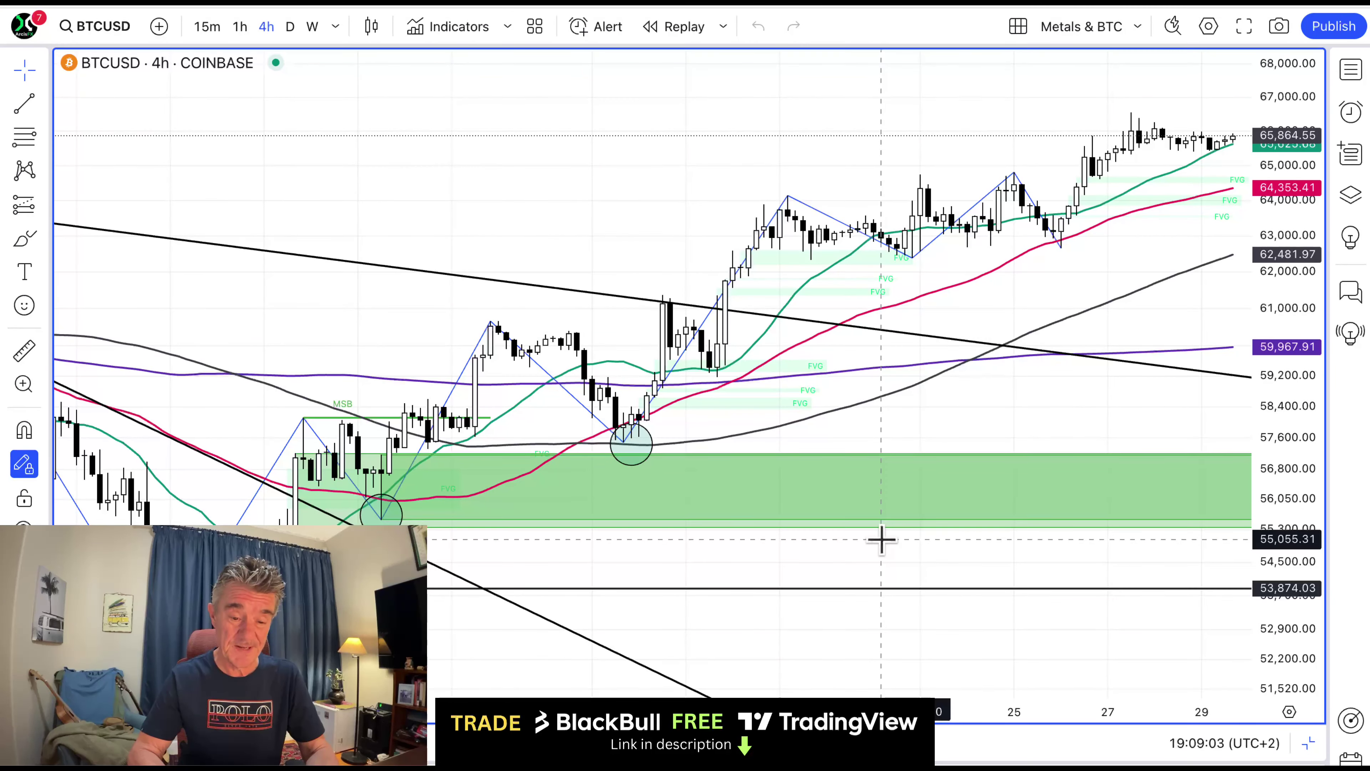
{"action": "scroll", "coordinate": [881, 539], "scroll_direction": "down", "scroll_amount": 3}
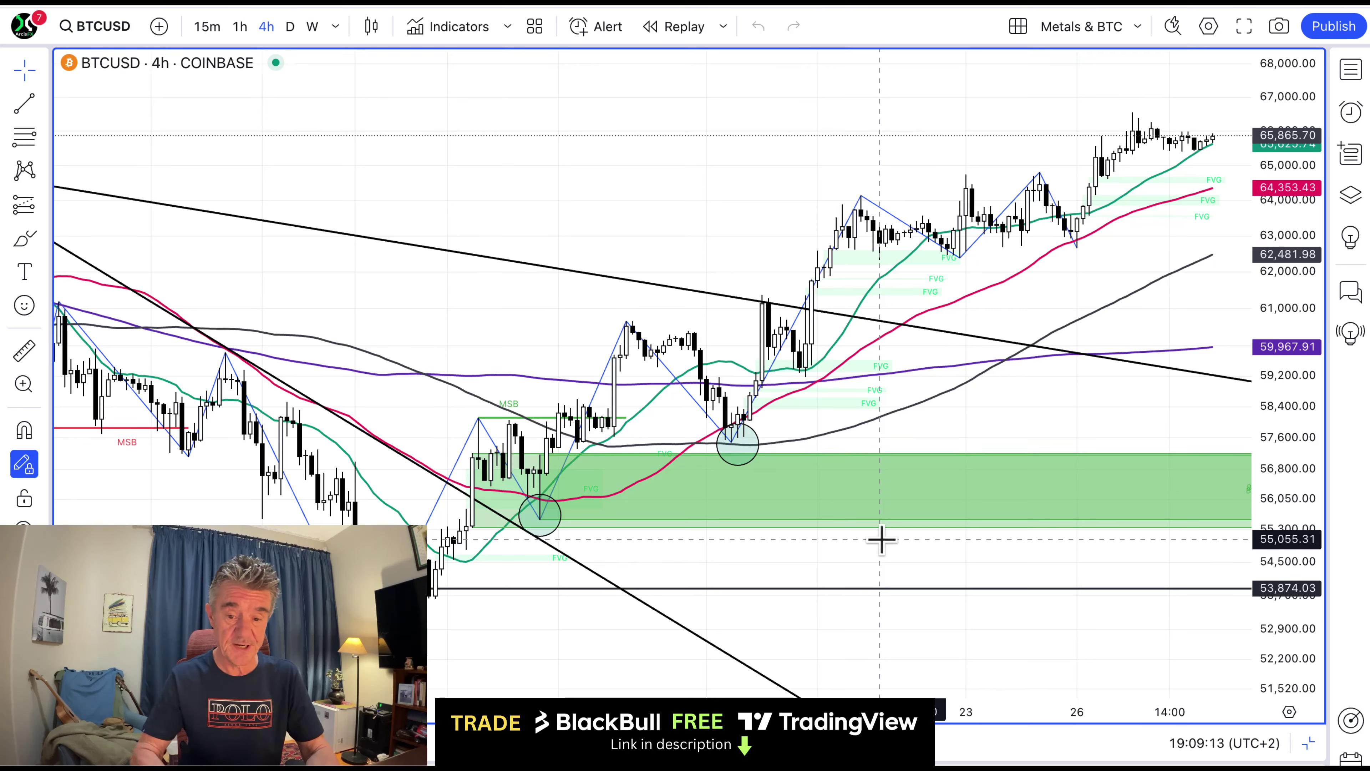
{"action": "left_click", "coordinate": [1308, 747]}
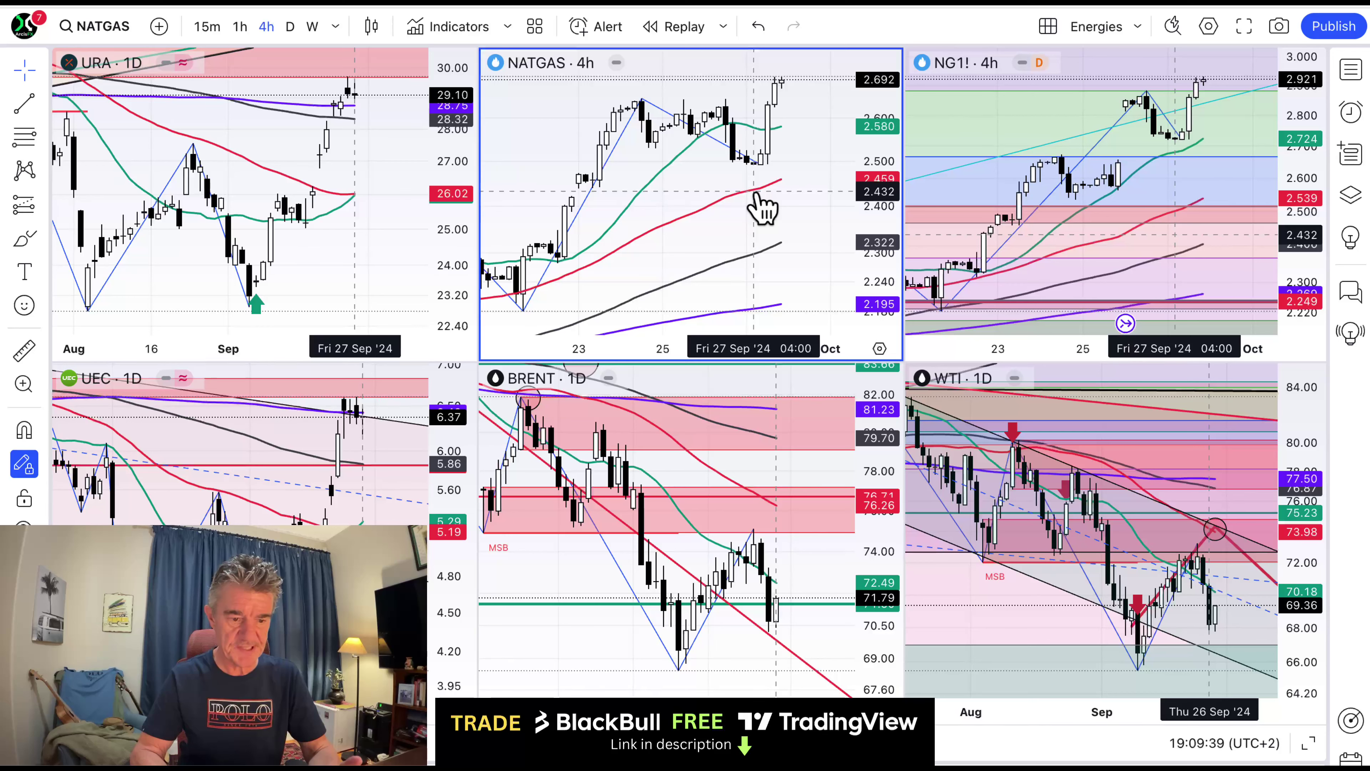
- Maximize the NG1! 4h chart with Alt+Enter, restore Energies, then load the ZAR Pairs layout
{"action": "left_click", "coordinate": [1003, 162]}
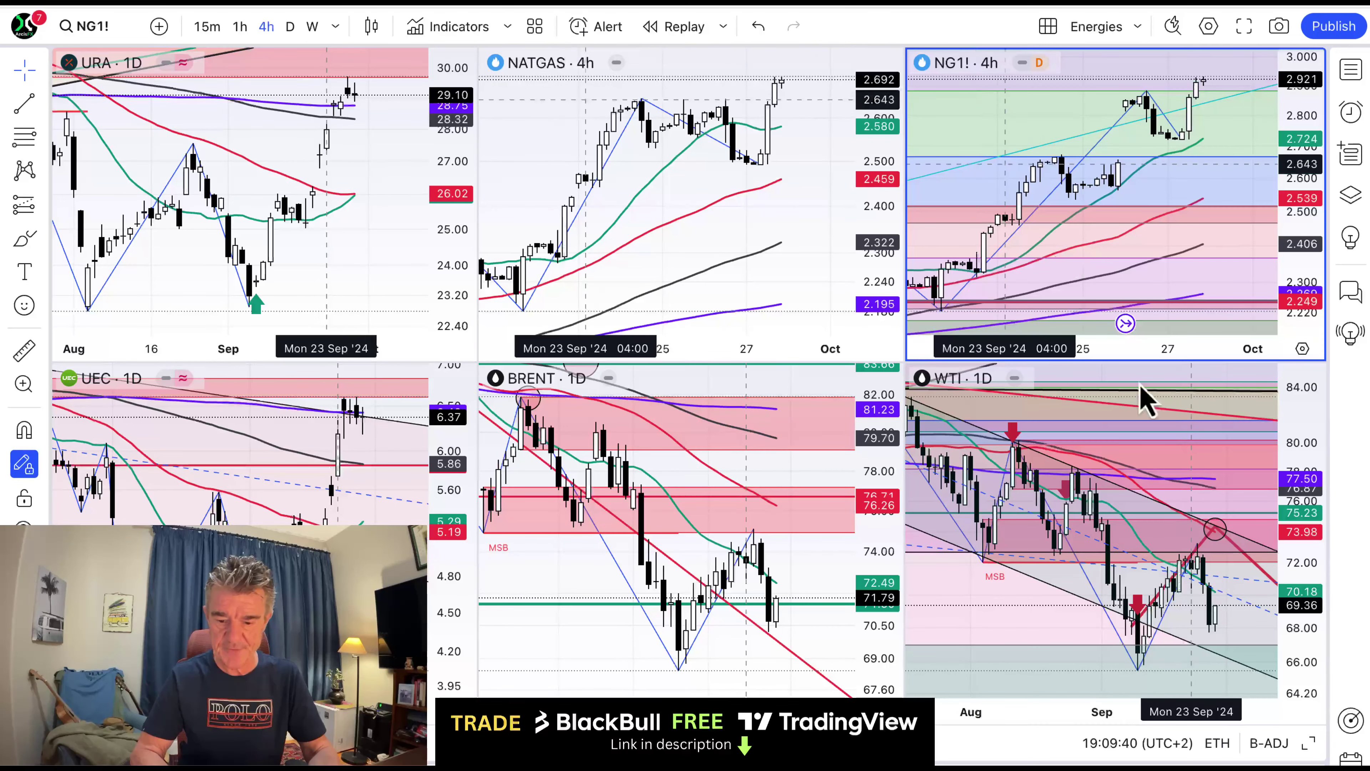
{"action": "key", "text": "alt+Return"}
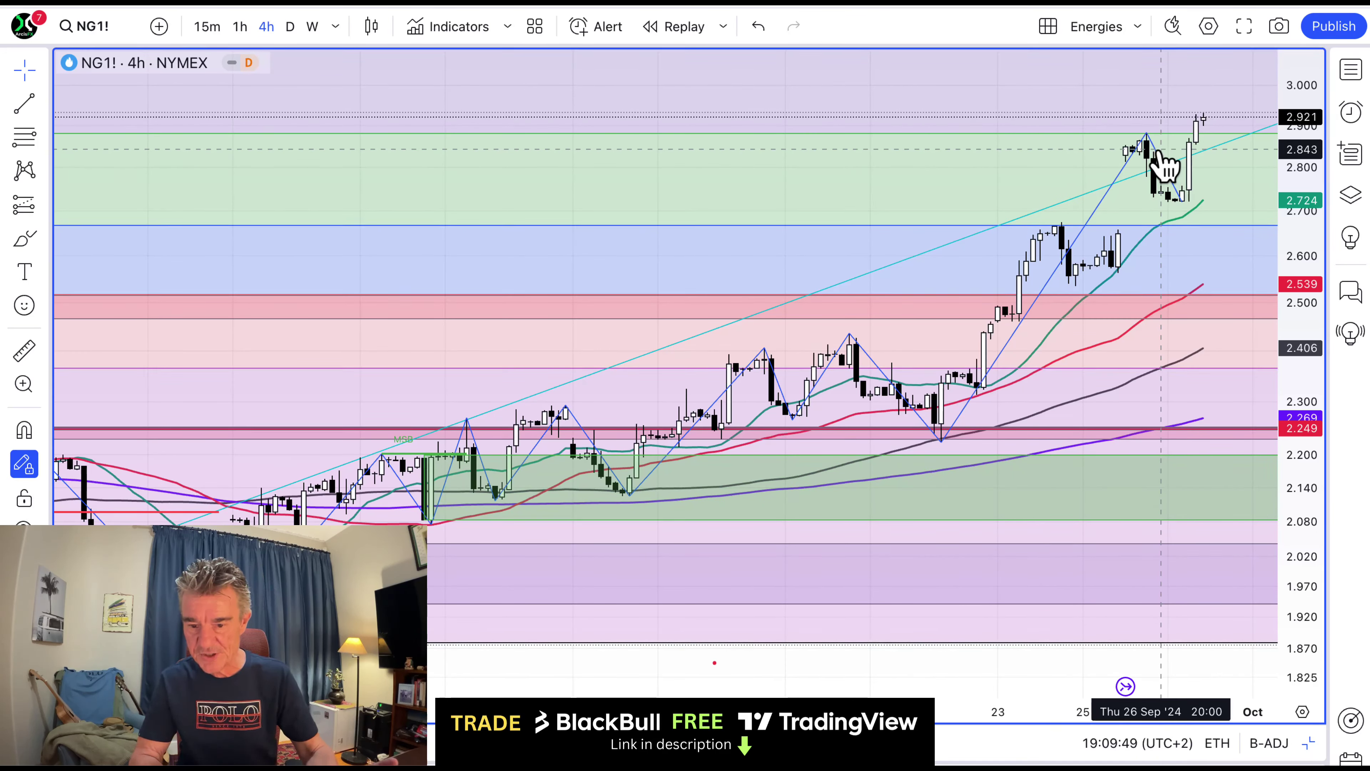
{"action": "left_click", "coordinate": [1309, 744]}
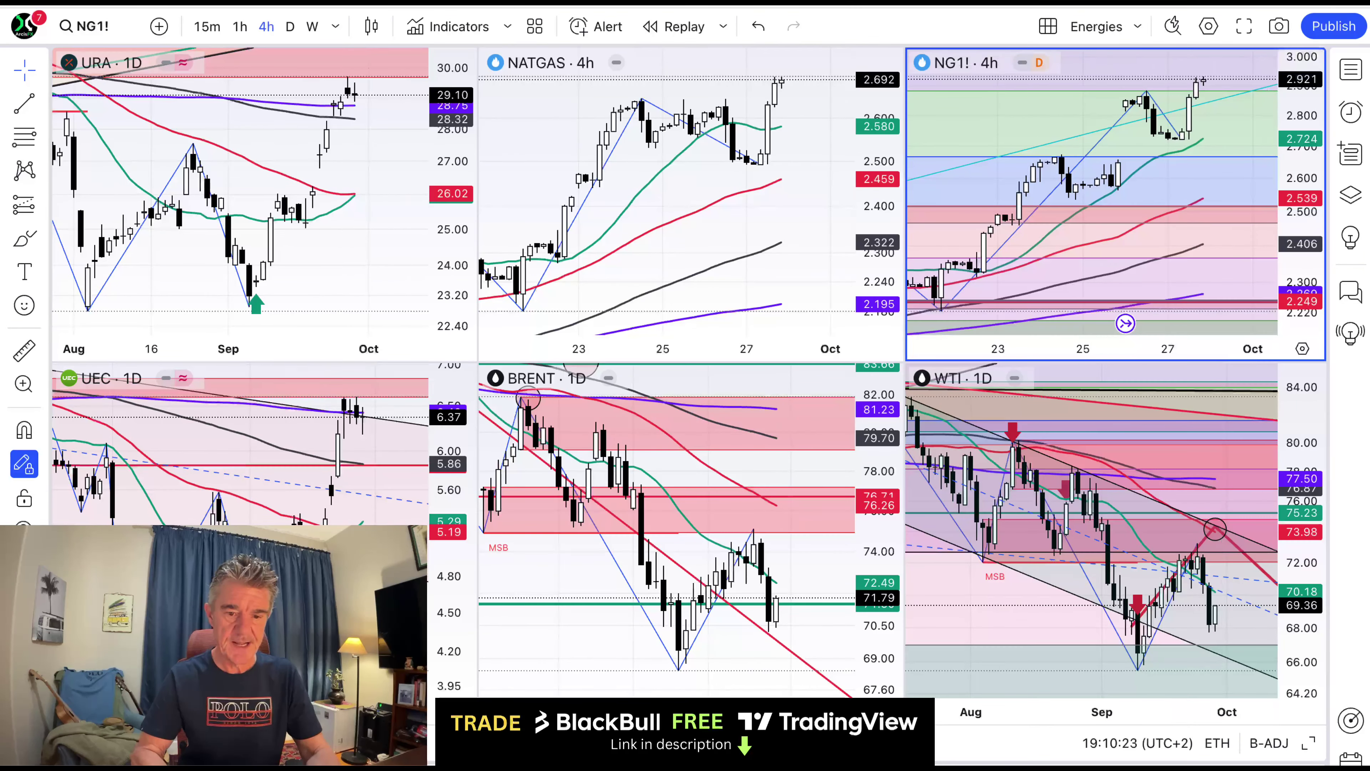
{"action": "left_click", "coordinate": [893, 9]}
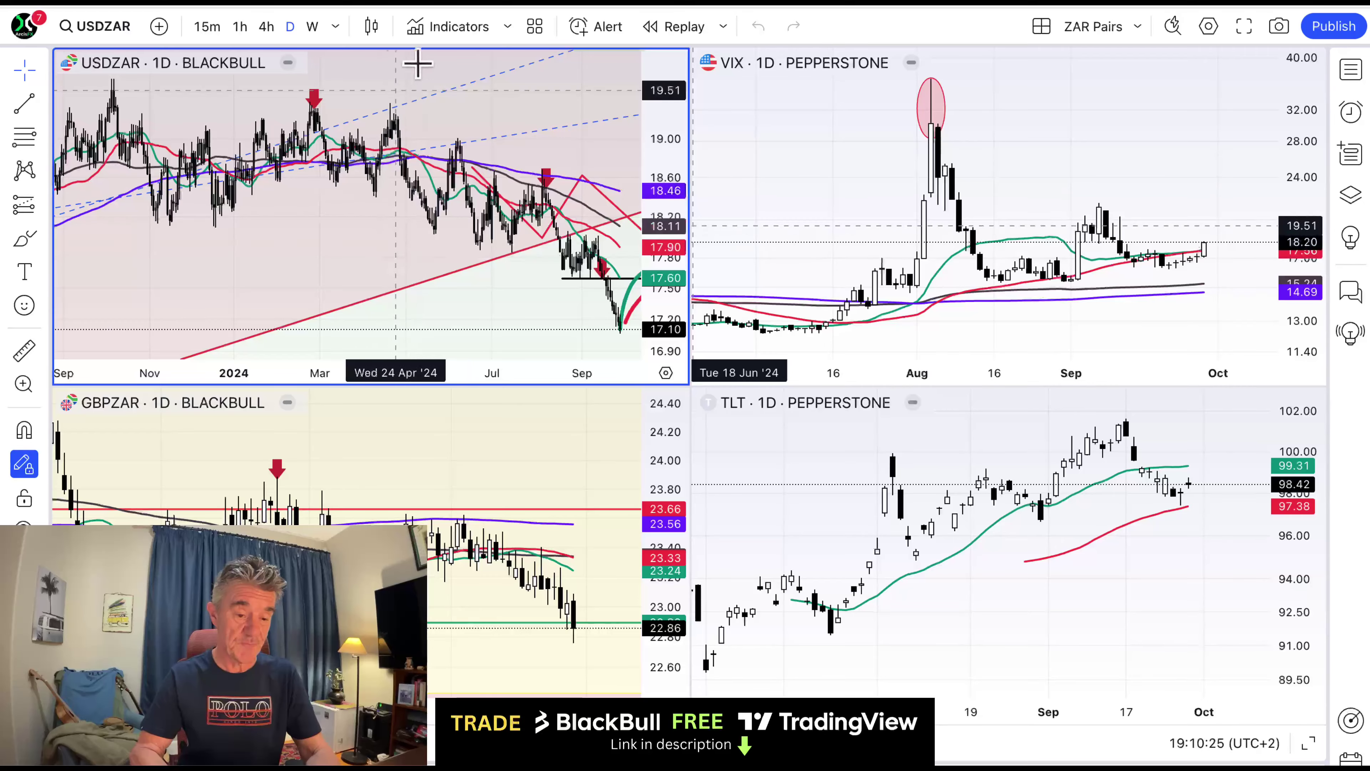
- Zoom the USDZAR daily chart in to roughly mid-July through October
{"action": "scroll", "coordinate": [529, 136], "scroll_direction": "up", "scroll_amount": 5}
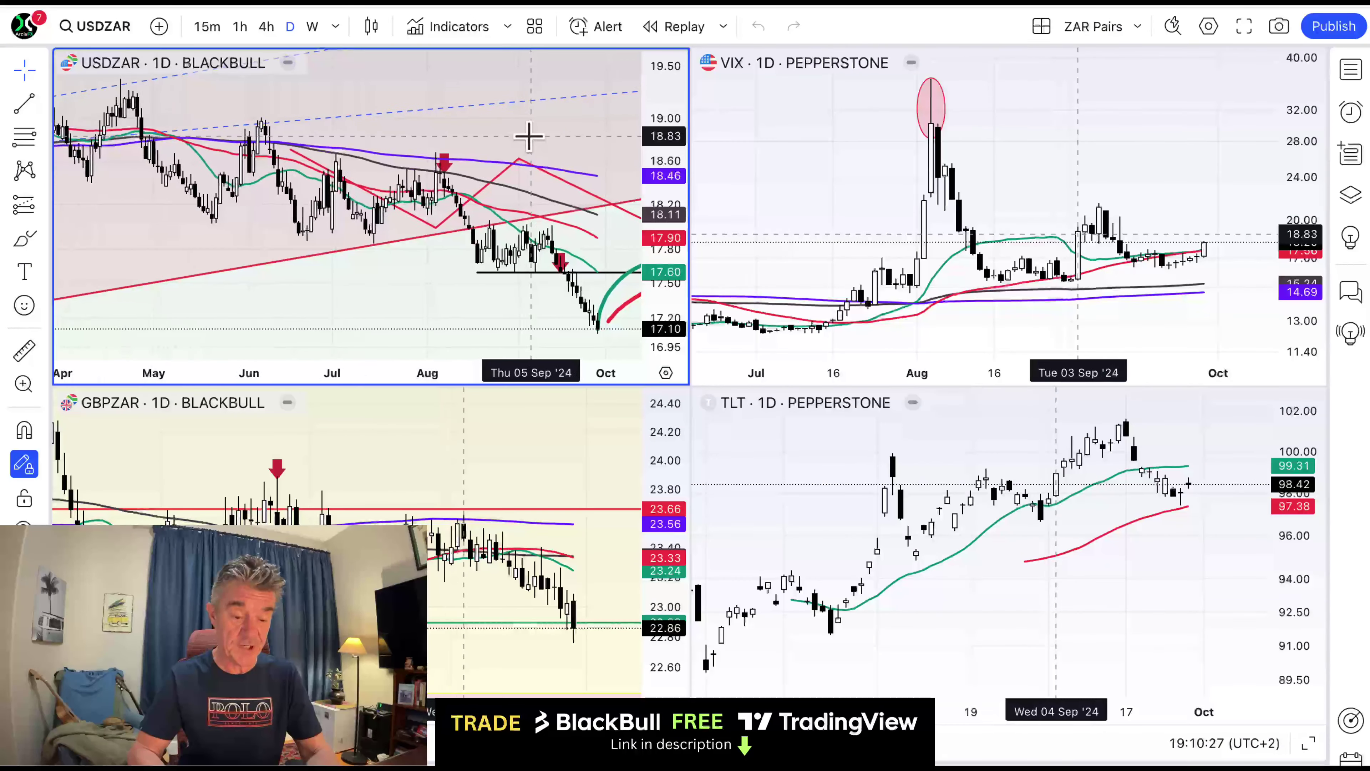
{"action": "scroll", "coordinate": [529, 136], "scroll_direction": "up", "scroll_amount": 6}
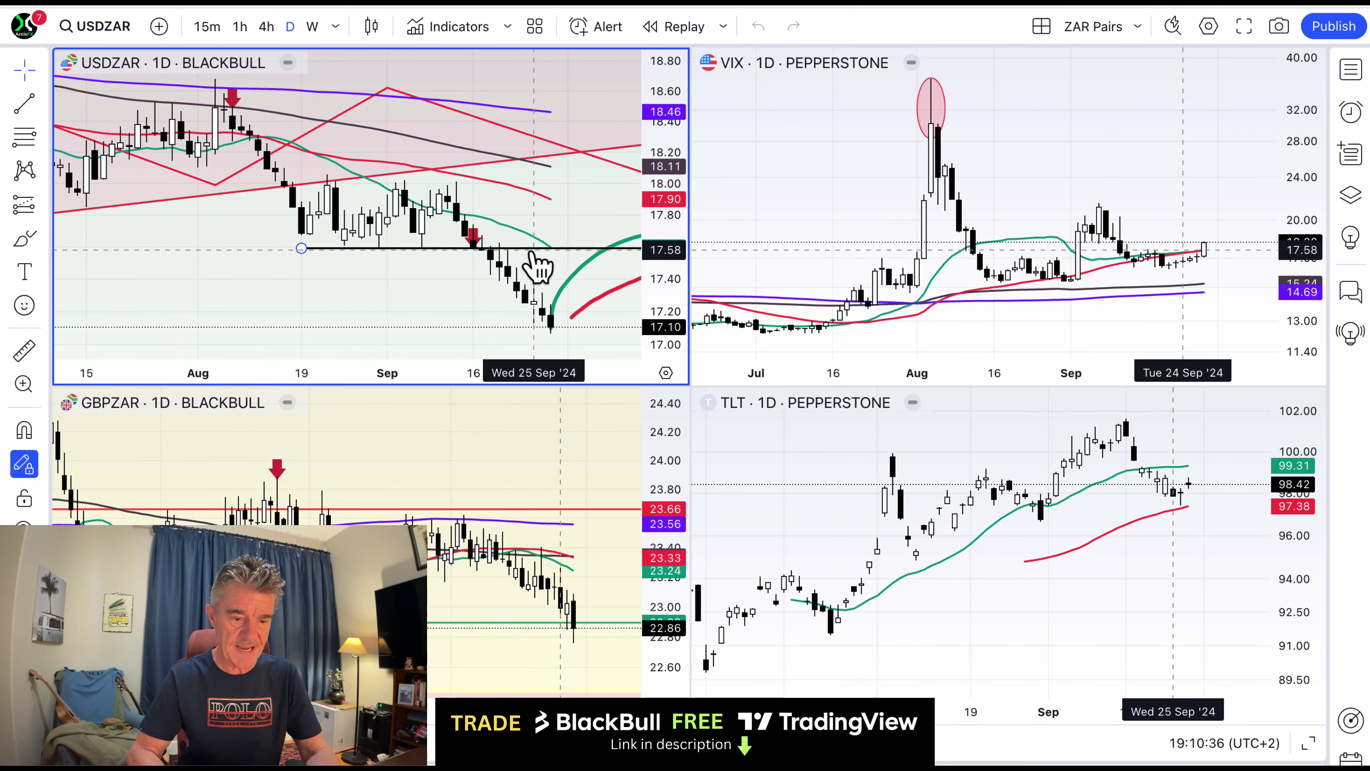
- Maximize USDZAR daily, zoom out and pan right to its December projection paths, then restore the grid
{"action": "left_click", "coordinate": [1310, 746]}
{"action": "scroll", "coordinate": [1049, 475], "scroll_direction": "up", "scroll_amount": 2}
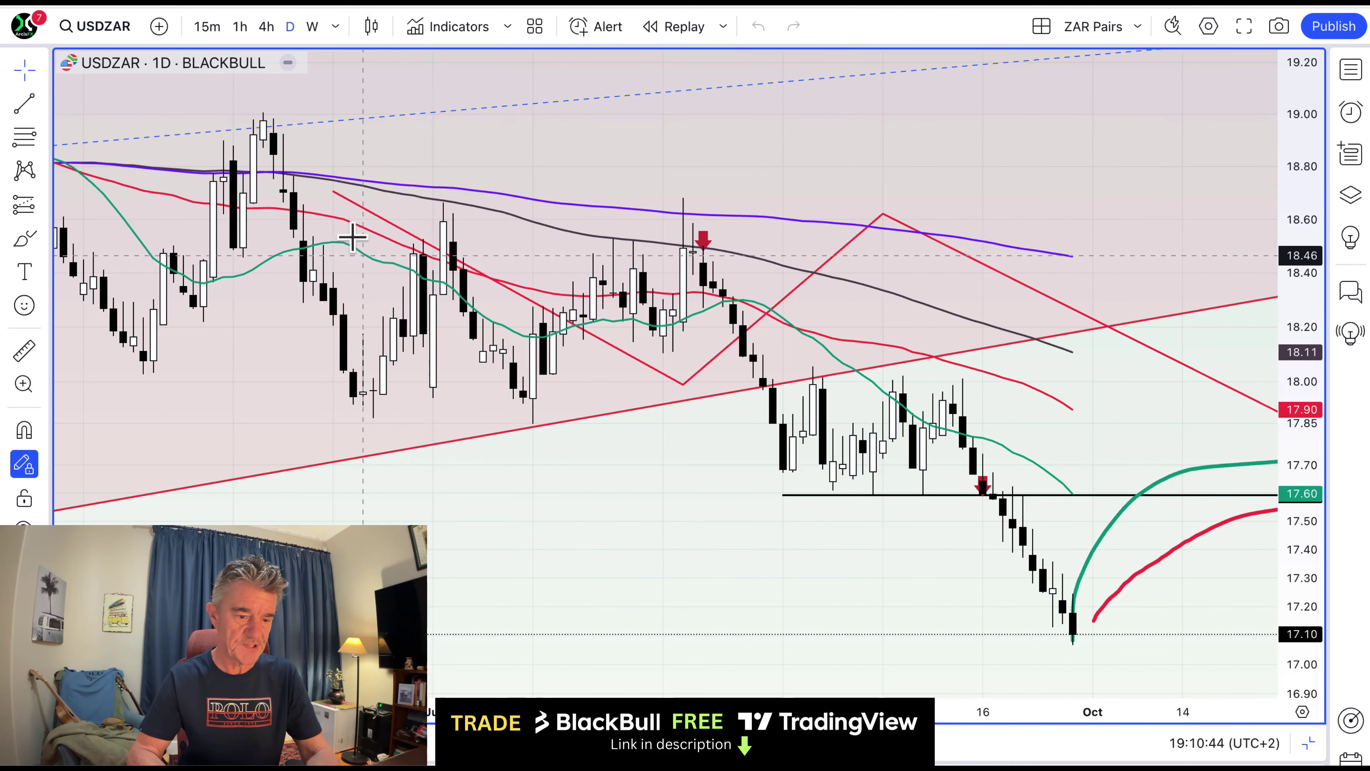
{"action": "scroll", "coordinate": [313, 196], "scroll_direction": "down", "scroll_amount": 5}
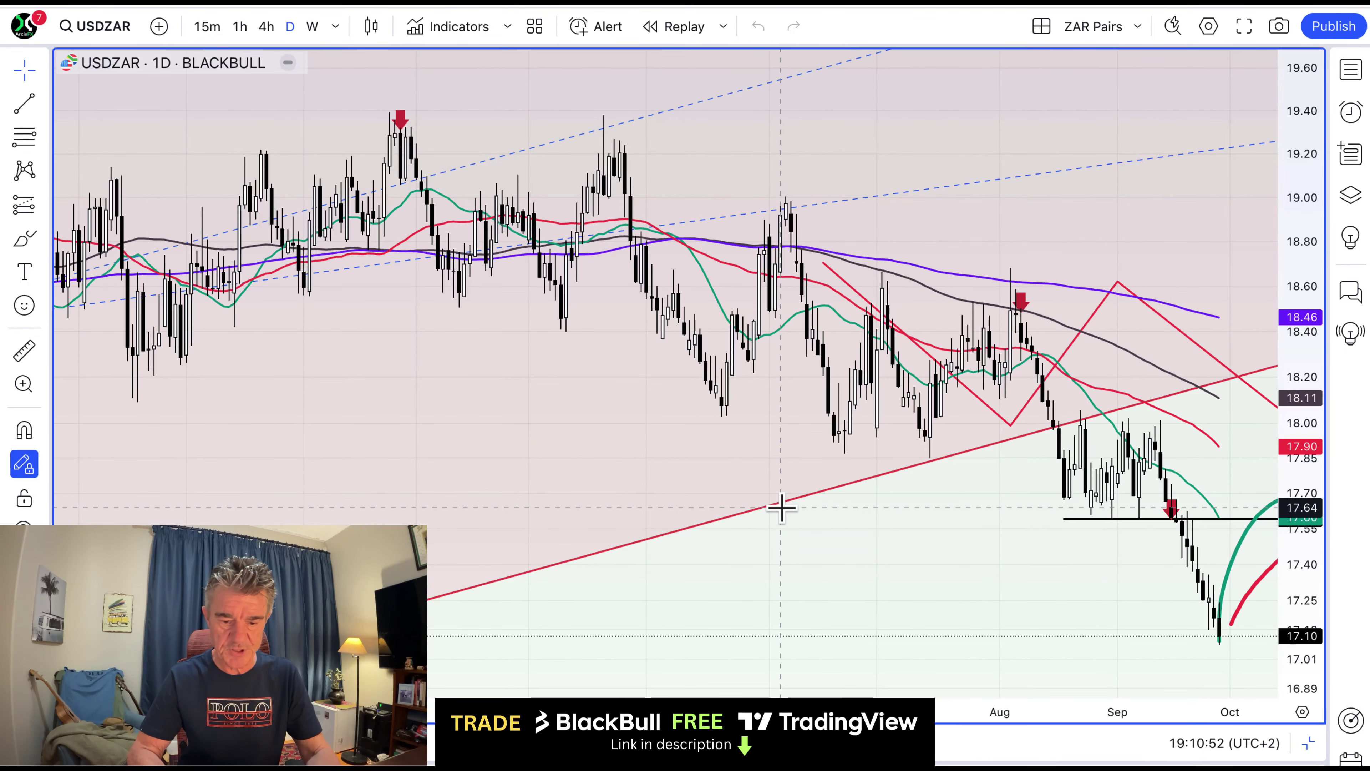
{"action": "scroll", "coordinate": [782, 507], "scroll_direction": "right", "scroll_amount": 10}
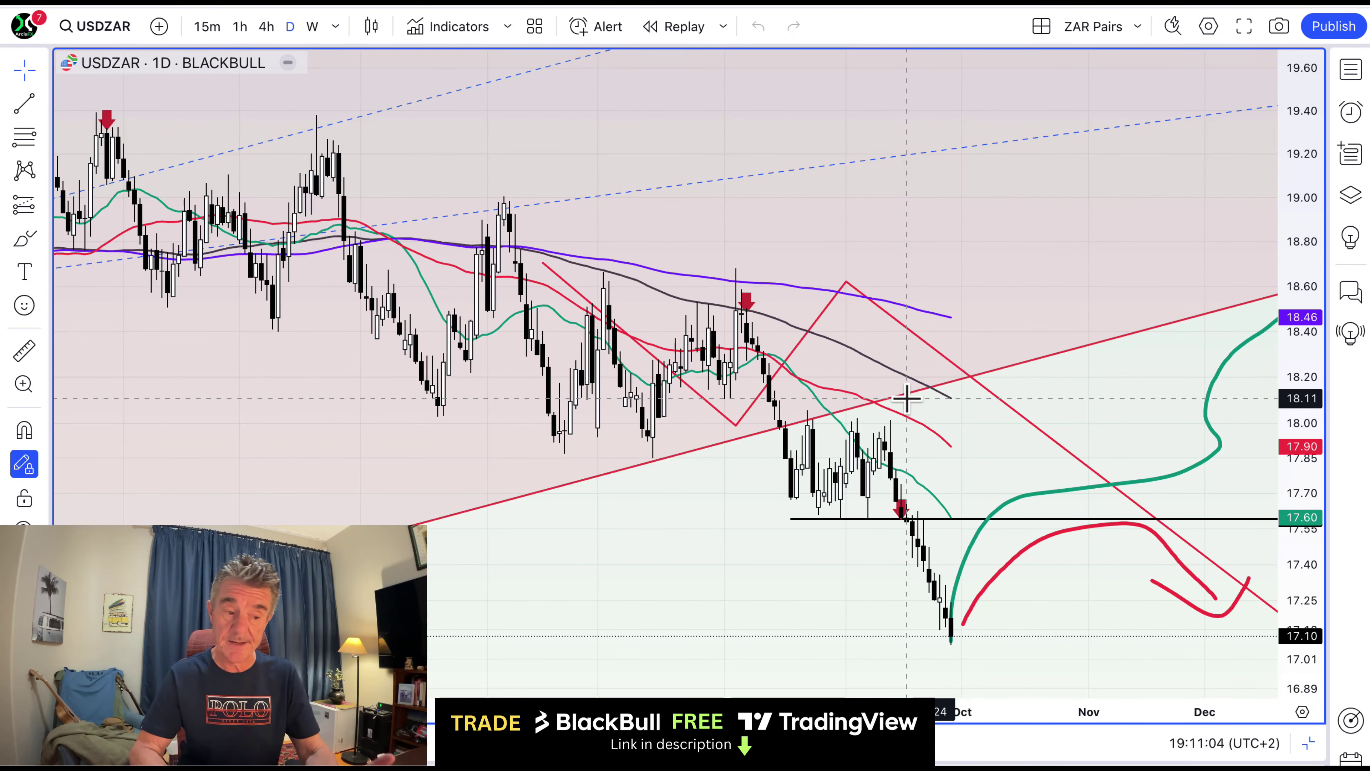
{"action": "left_click", "coordinate": [1309, 747]}
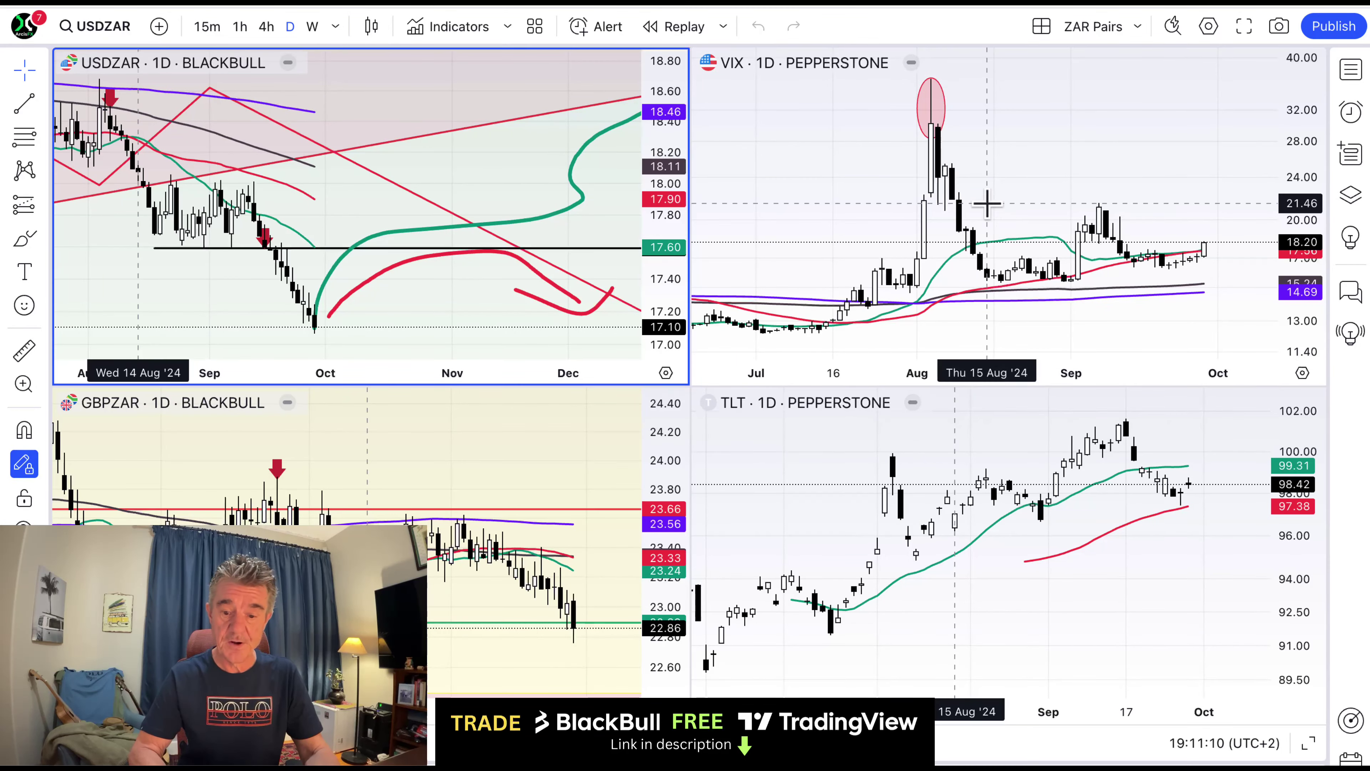
- Make the VIX daily chart active, maximize it, then restore the four-chart grid
{"action": "left_click", "coordinate": [1212, 258]}
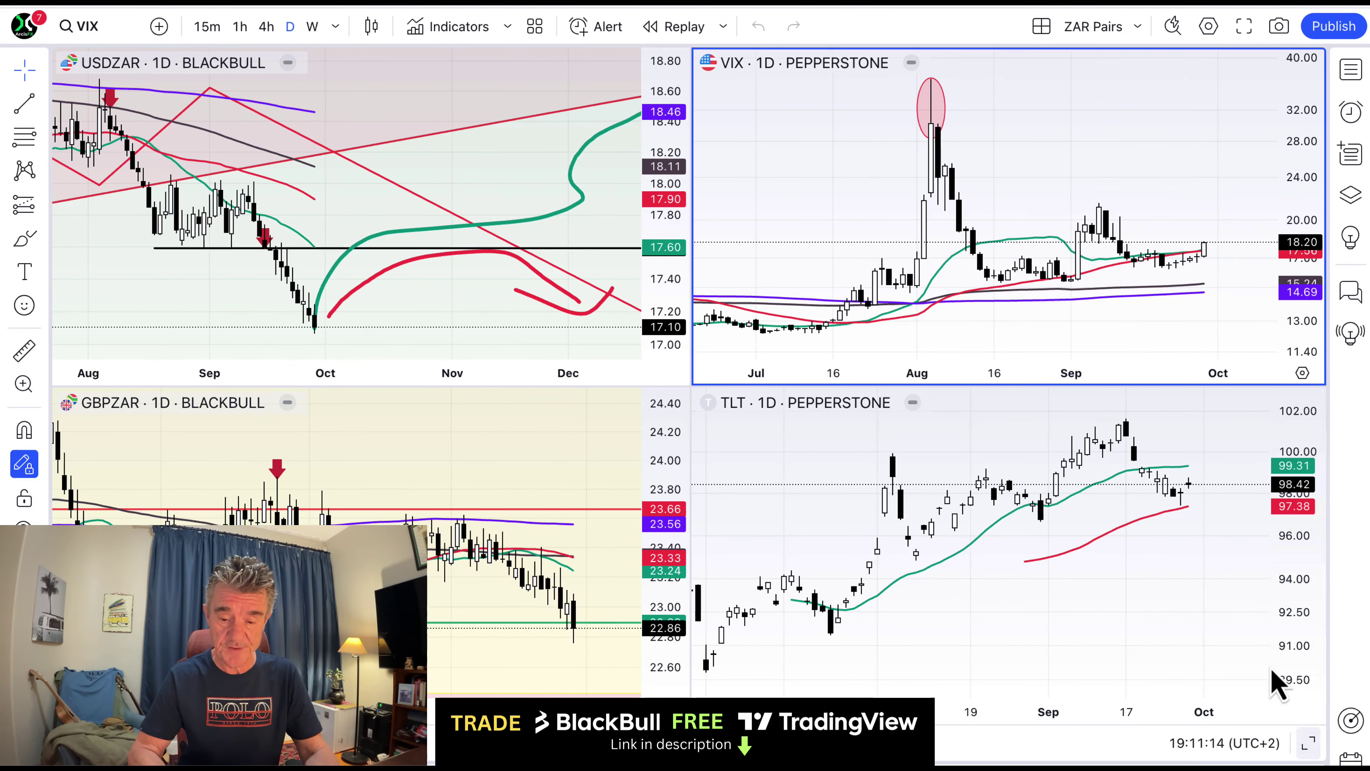
{"action": "left_click", "coordinate": [1309, 744]}
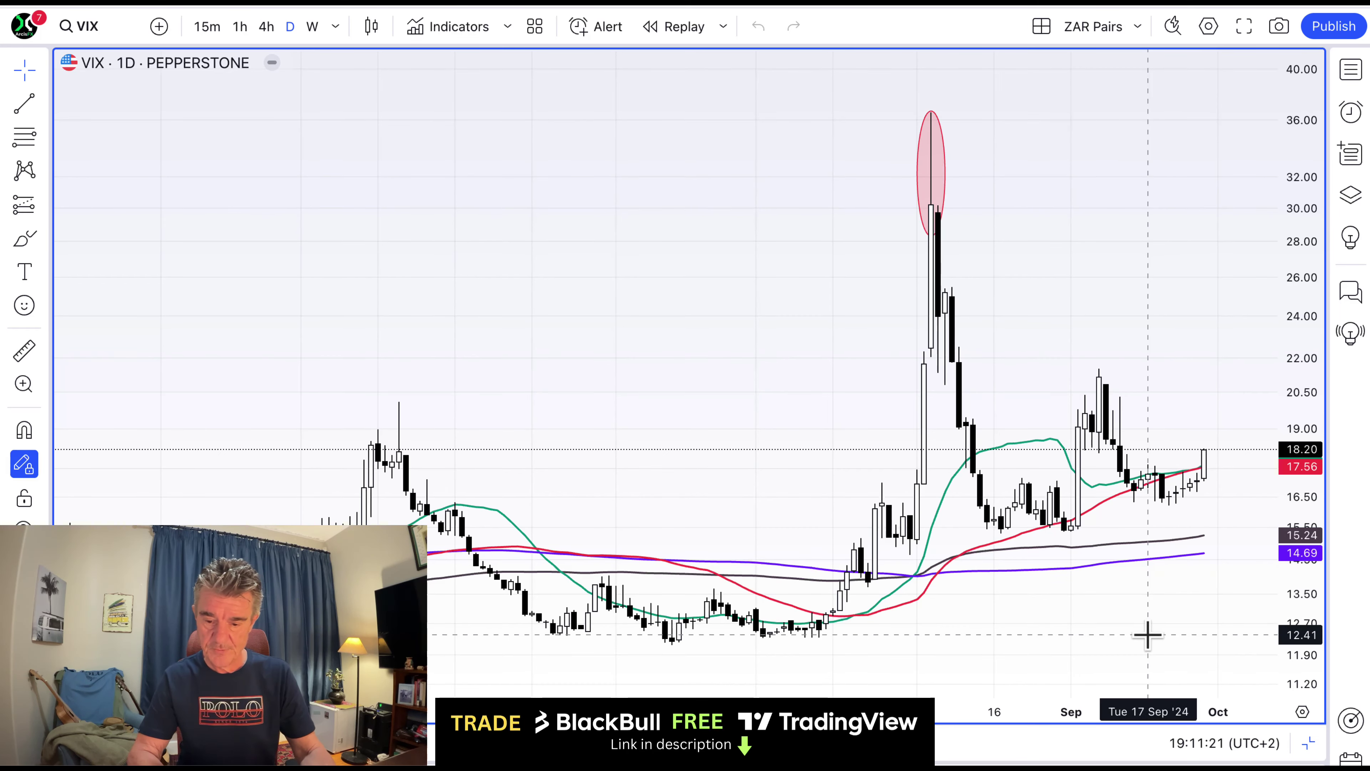
{"action": "left_click", "coordinate": [1310, 747]}
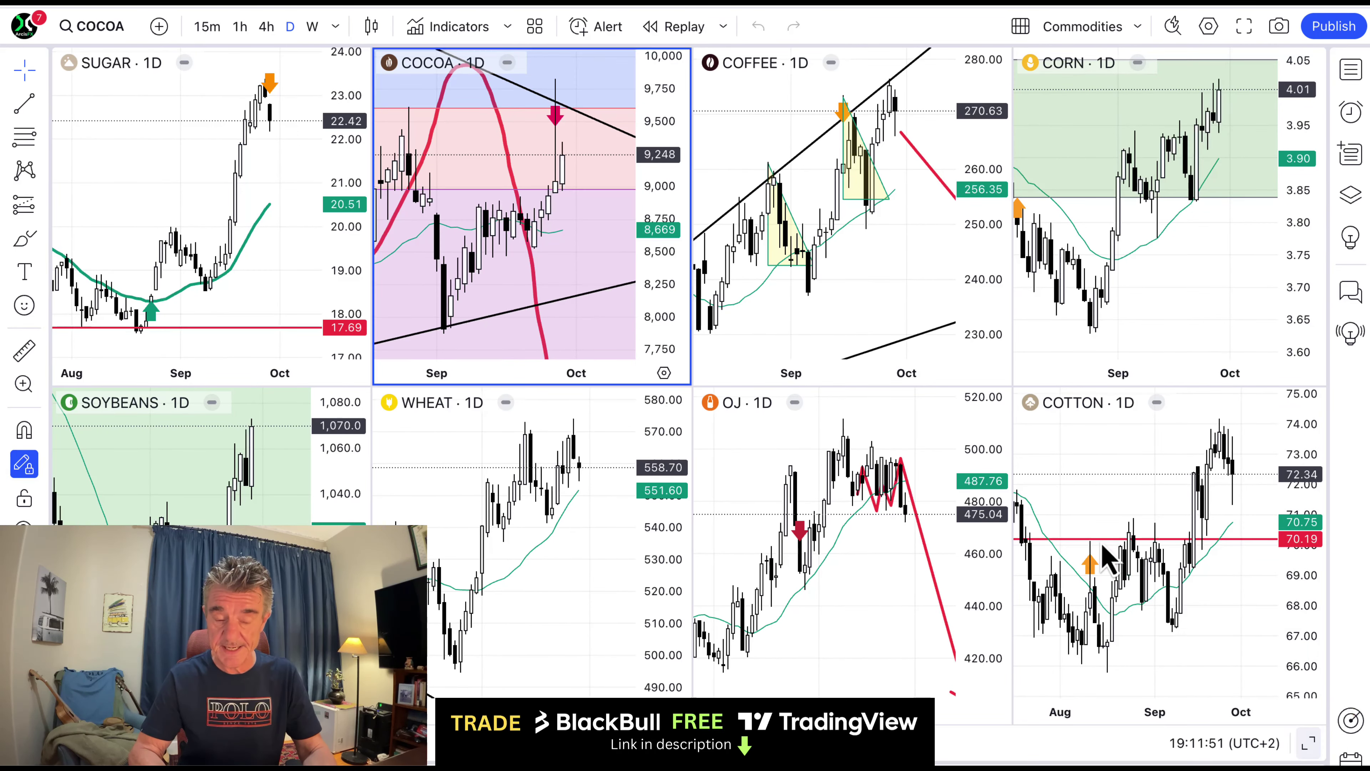
- Maximize the COCOA daily chart, zoom in on its ~5,500 projection, then restore the eight-chart grid
{"action": "key", "text": "alt+Return"}
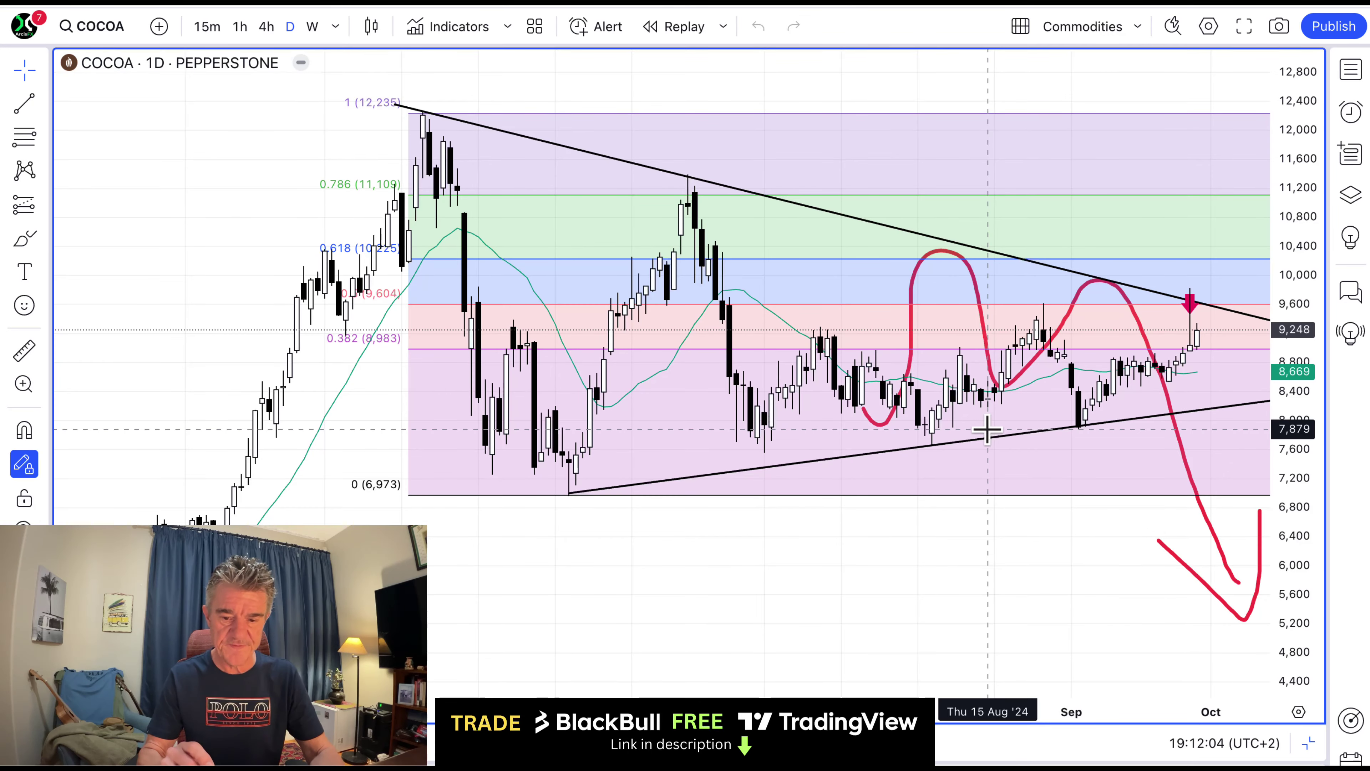
{"action": "scroll", "coordinate": [987, 429], "scroll_direction": "up", "scroll_amount": 4}
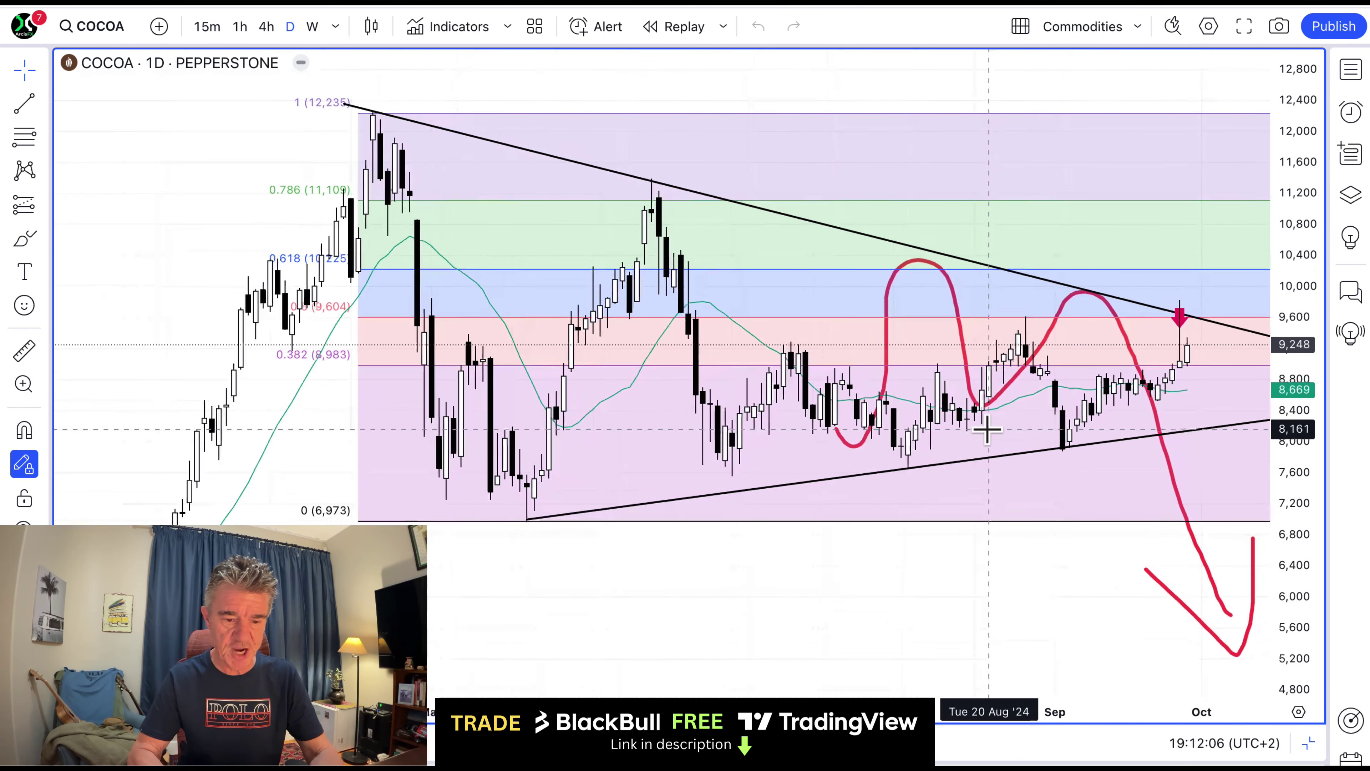
{"action": "scroll", "coordinate": [988, 430], "scroll_direction": "up", "scroll_amount": 4}
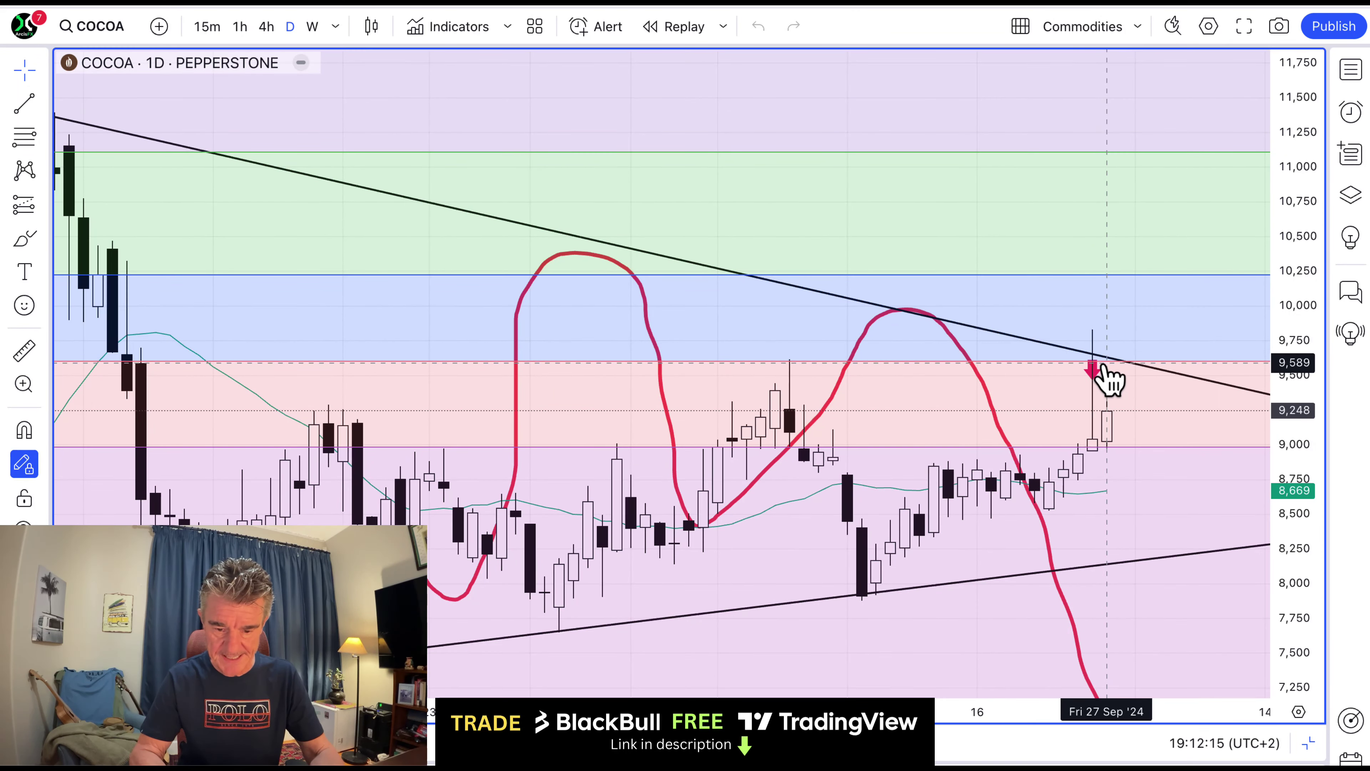
{"action": "scroll", "coordinate": [1033, 383], "scroll_direction": "down", "scroll_amount": 4}
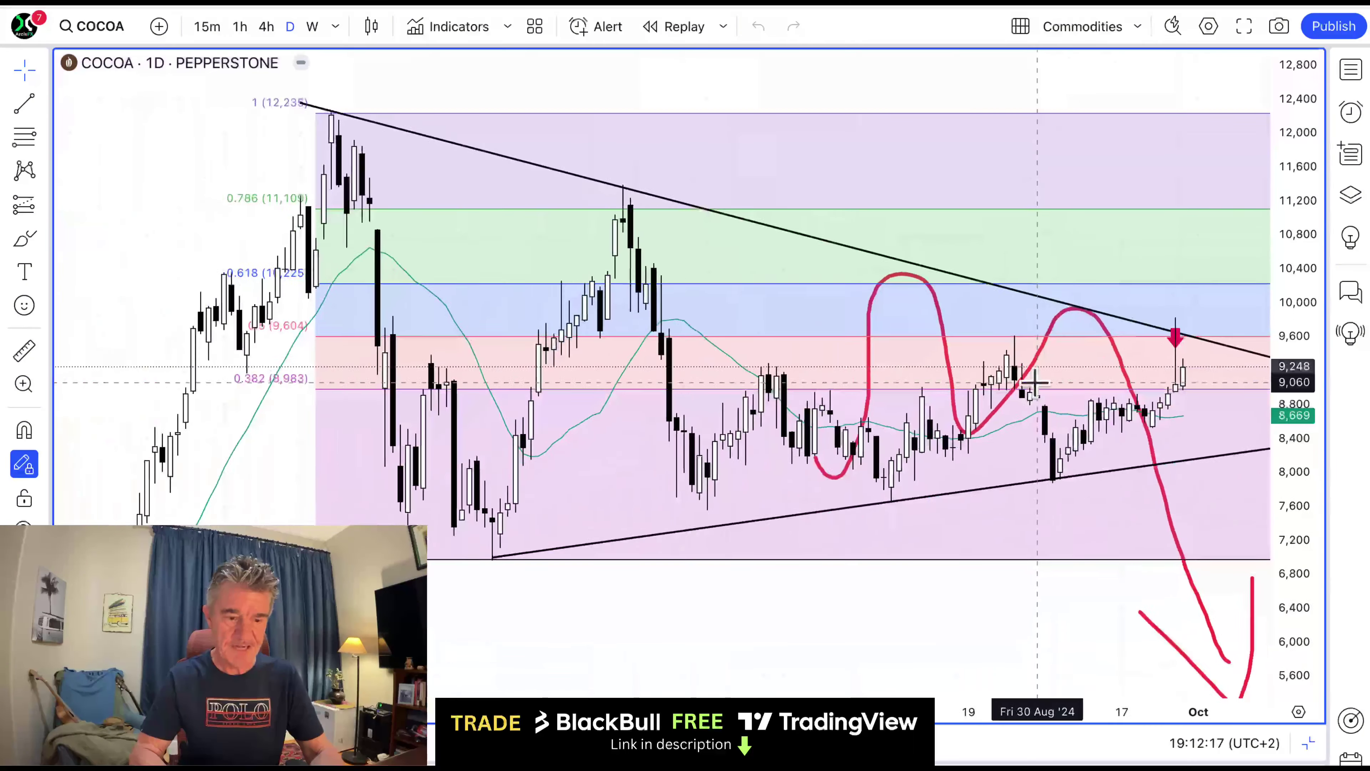
{"action": "scroll", "coordinate": [1033, 383], "scroll_direction": "down", "scroll_amount": 5}
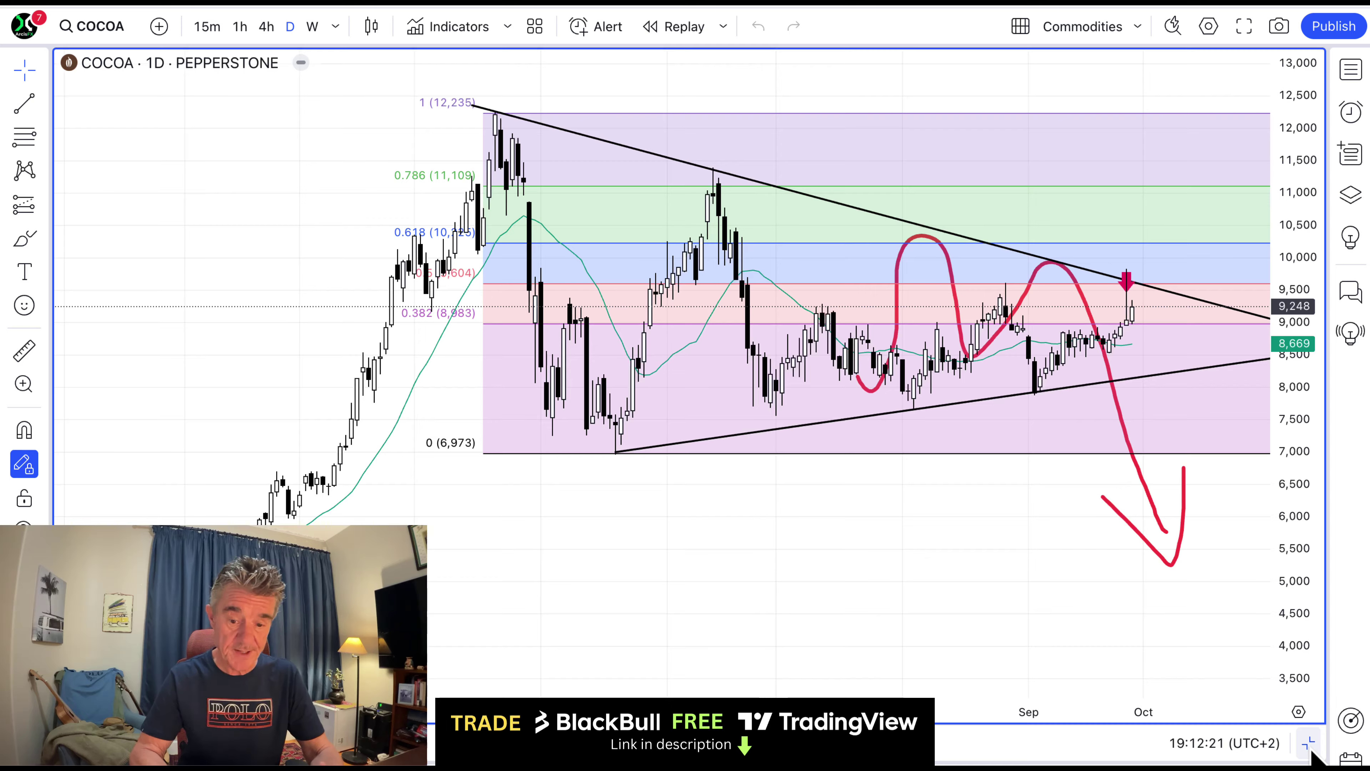
{"action": "left_click", "coordinate": [1310, 744]}
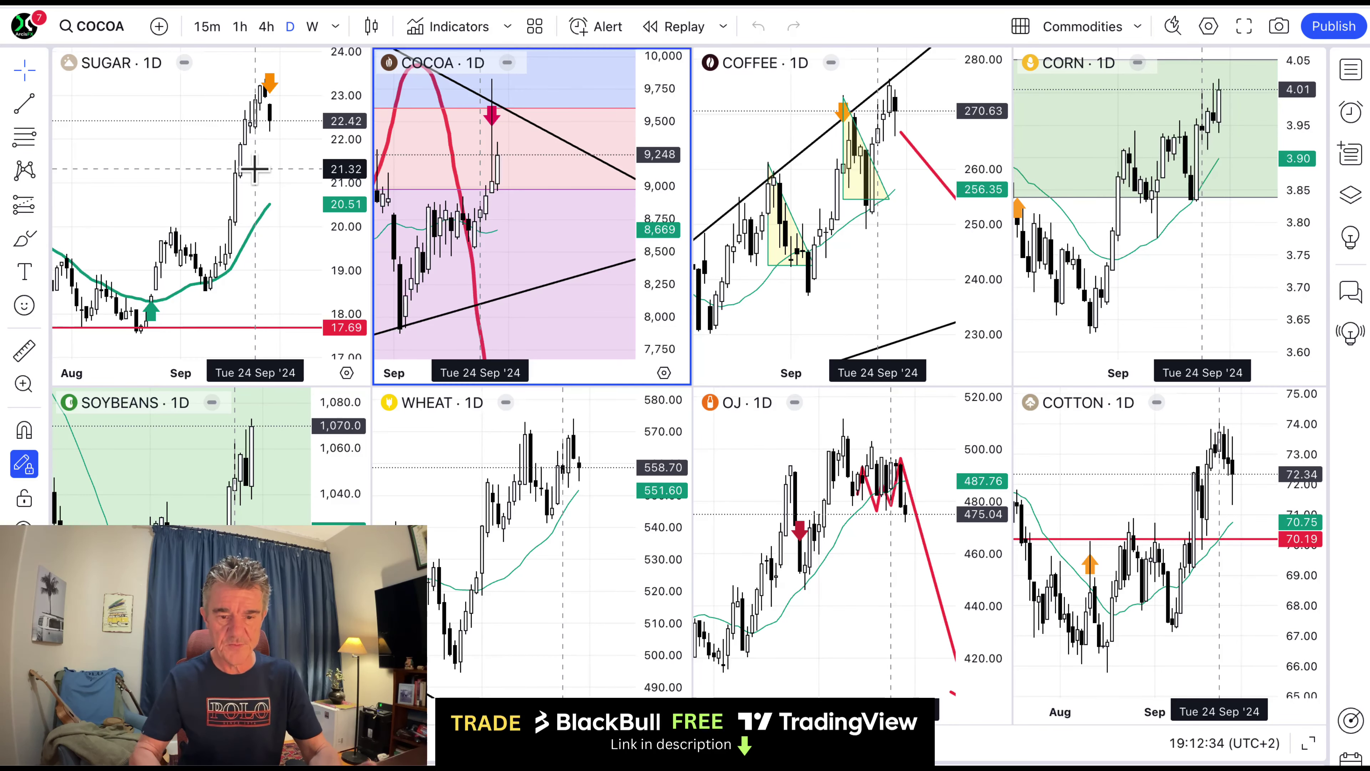
- Switch via Metals & BTC to the Energies layout, briefly maximize NG1! 4h, then select WTI daily
{"action": "left_click", "coordinate": [486, 4]}
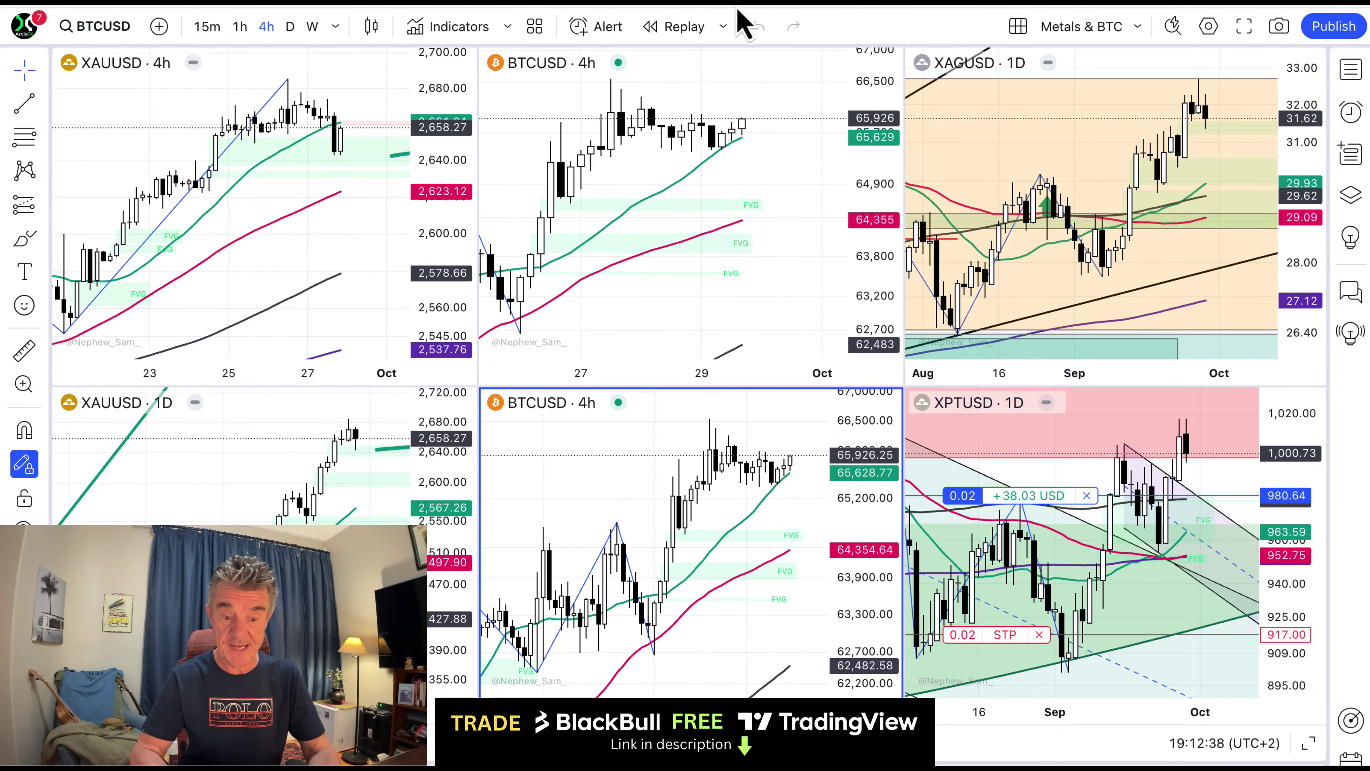
{"action": "left_click", "coordinate": [722, 6]}
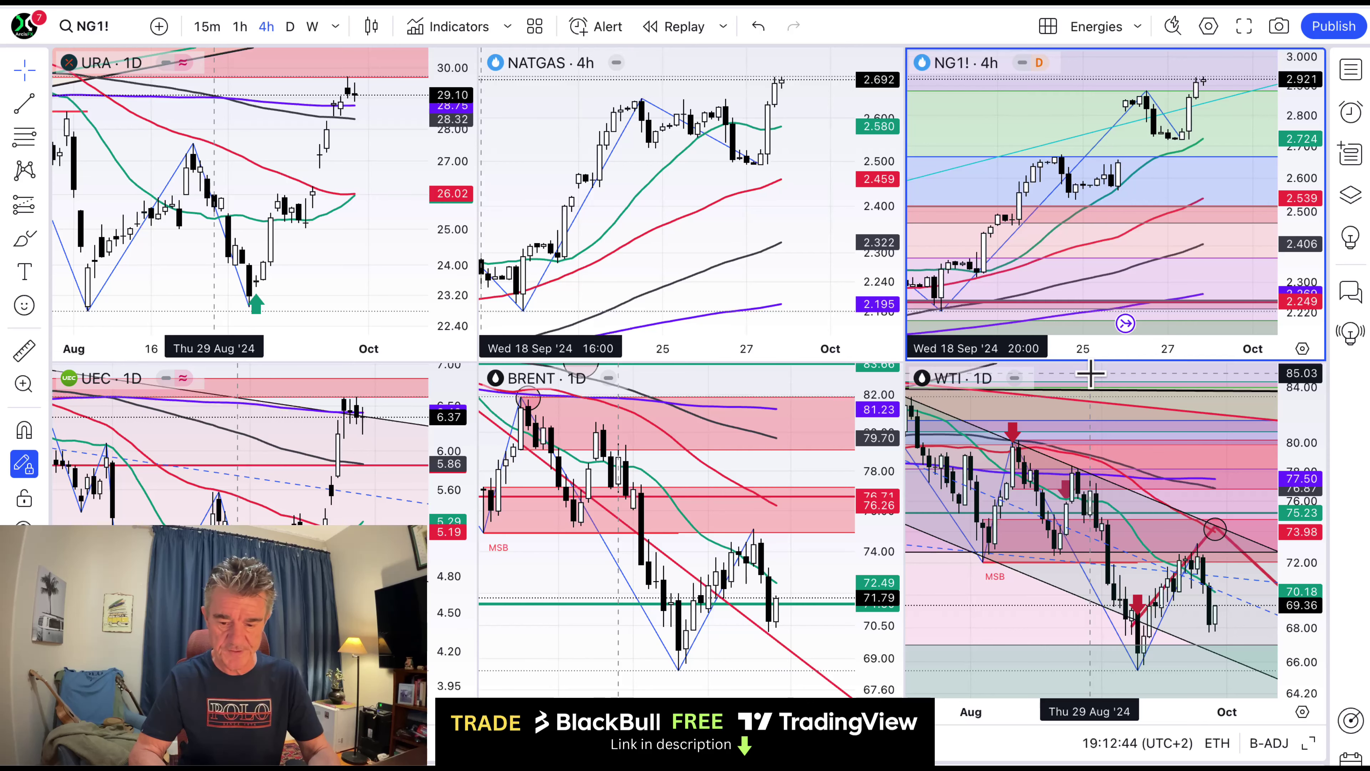
{"action": "left_click", "coordinate": [1308, 753]}
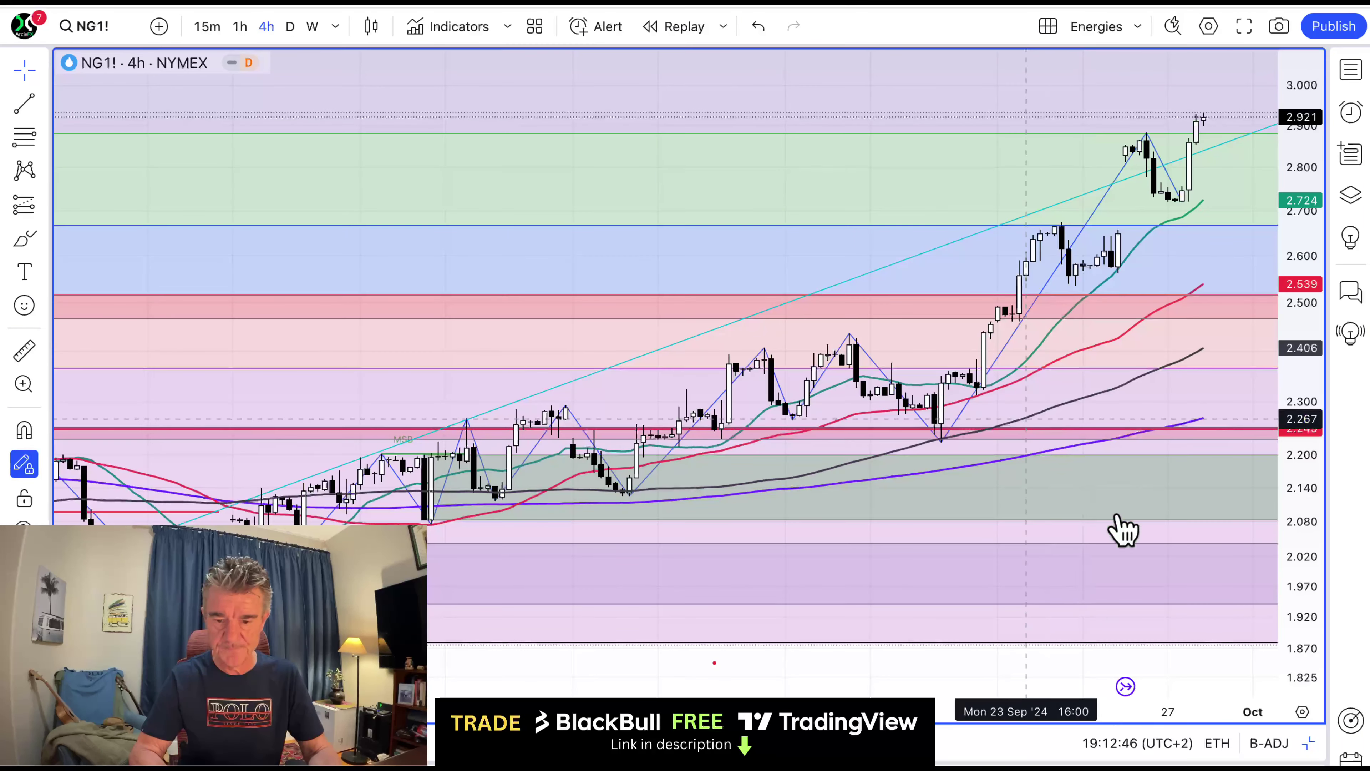
{"action": "left_click", "coordinate": [1306, 748]}
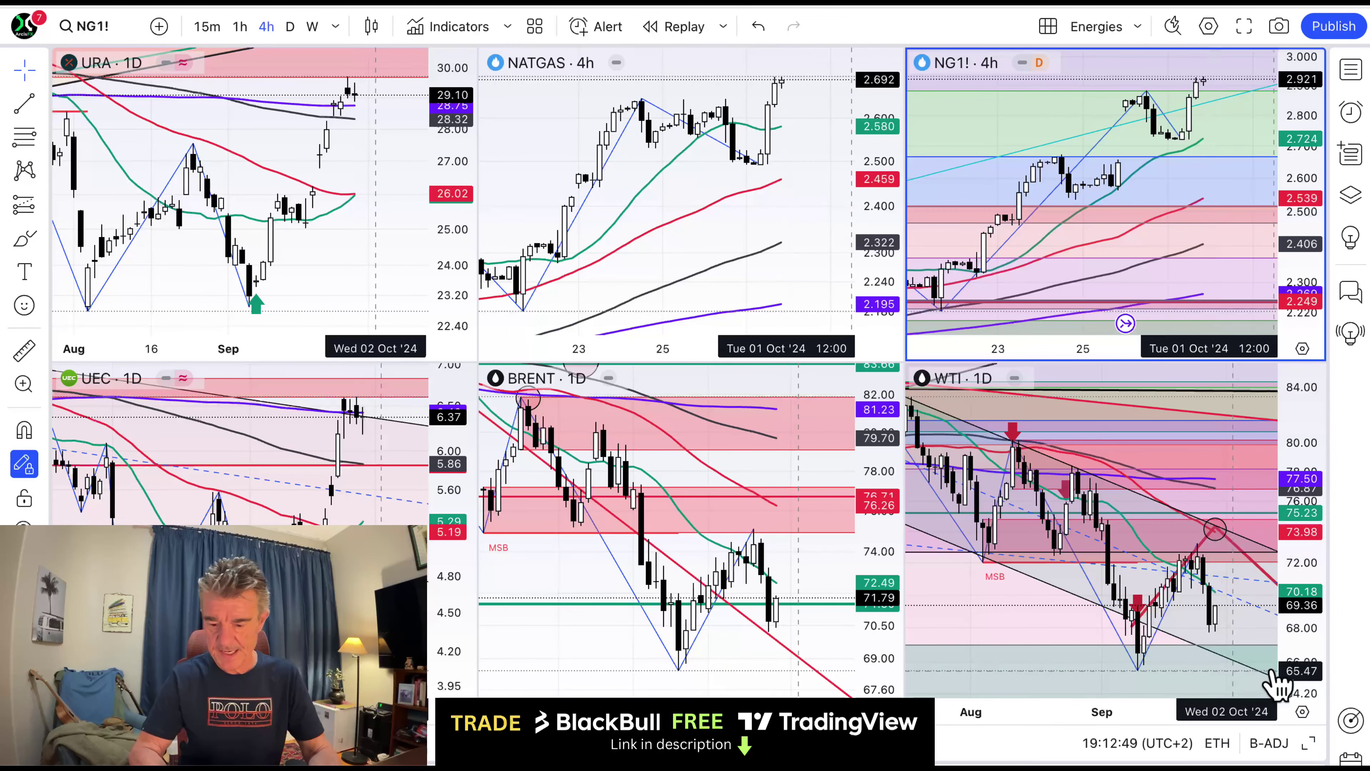
{"action": "left_click", "coordinate": [1311, 748]}
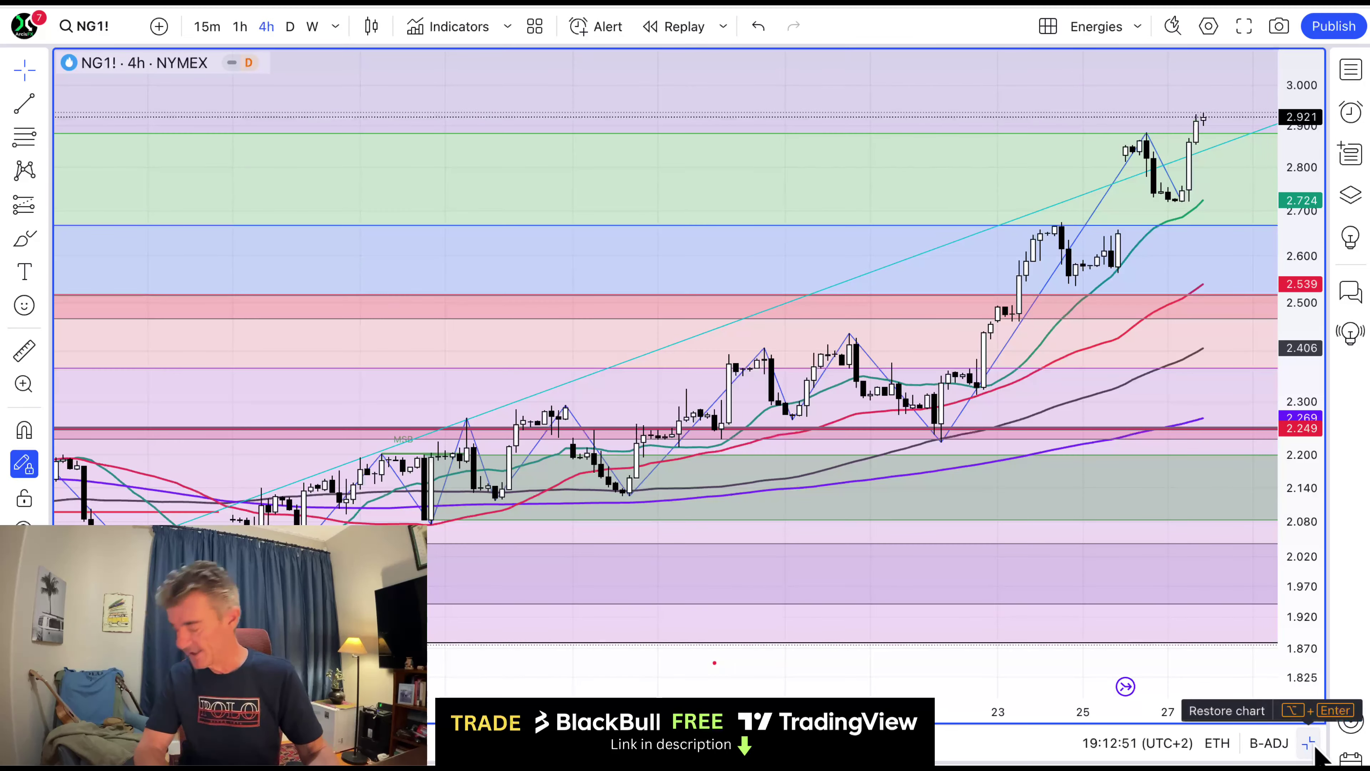
{"action": "left_click", "coordinate": [1307, 744]}
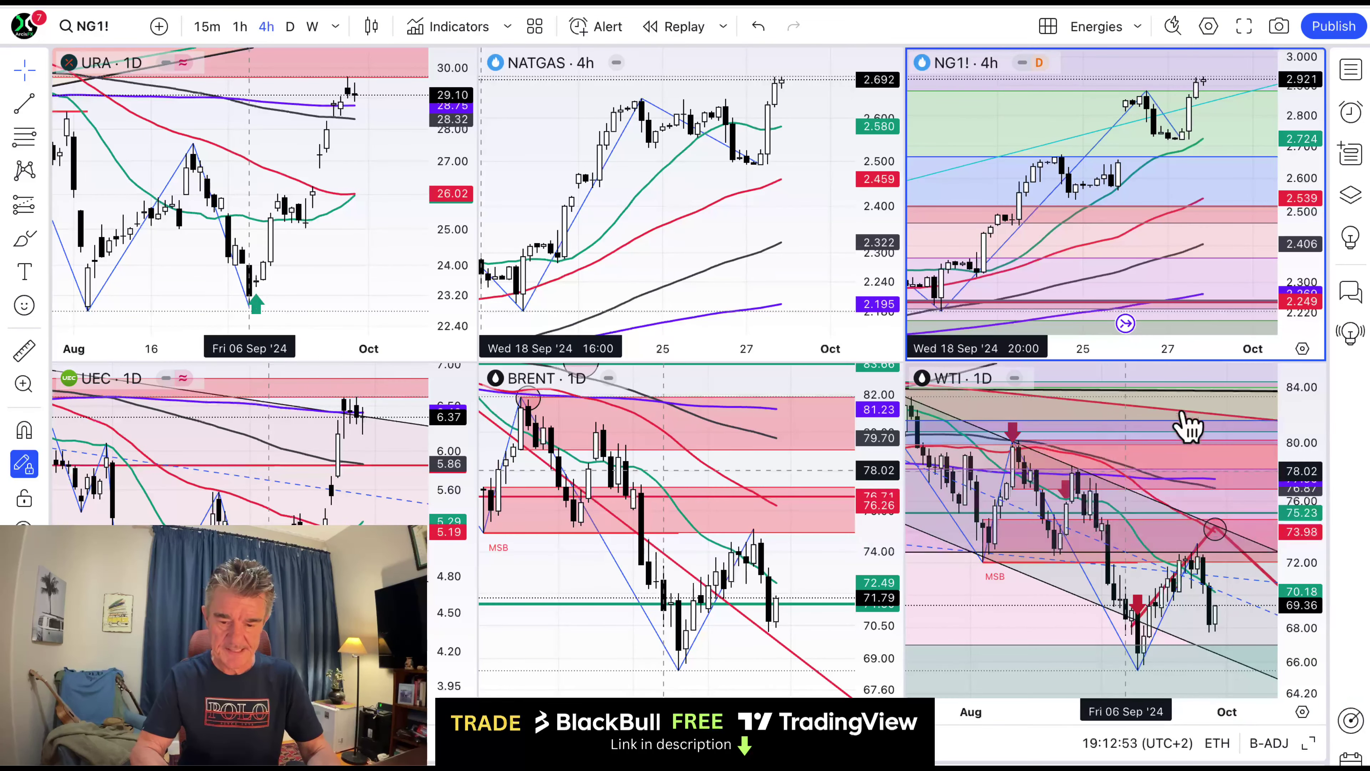
{"action": "left_click", "coordinate": [1214, 396]}
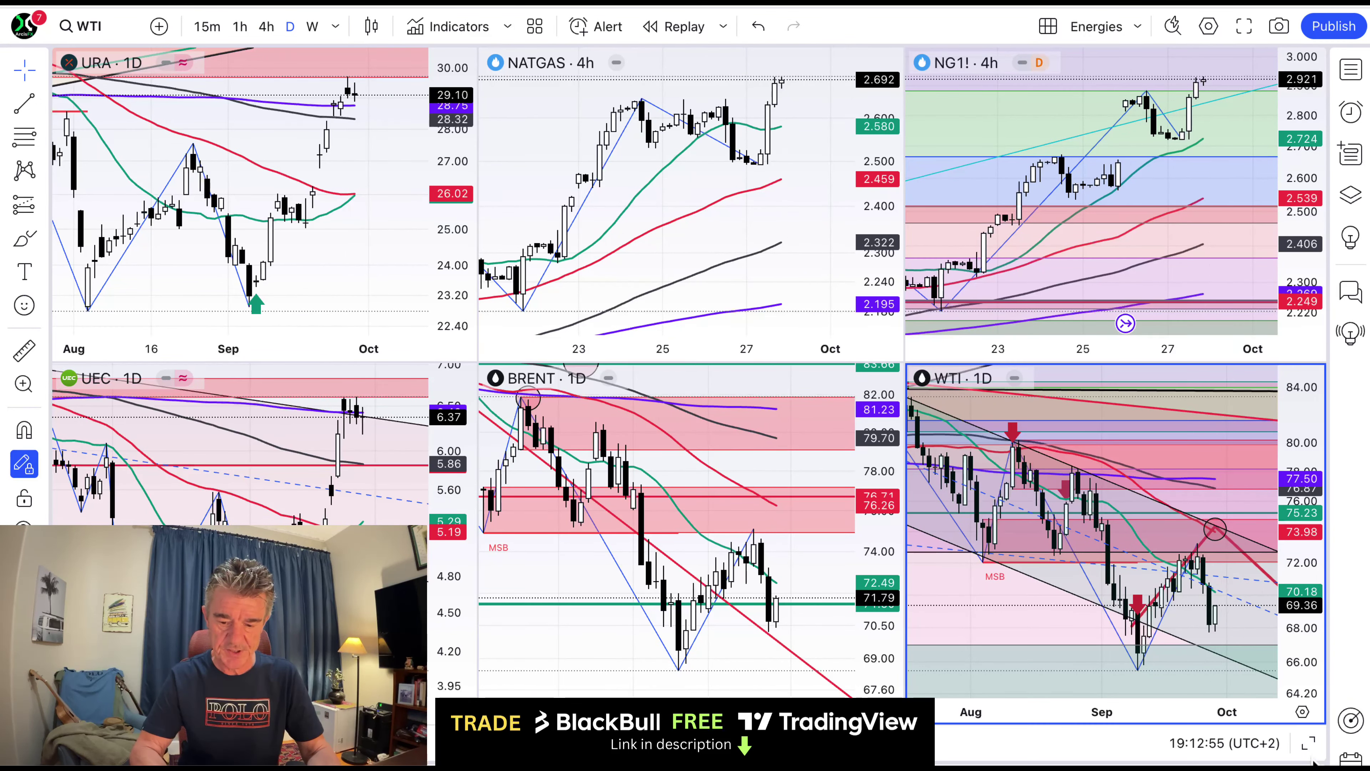
{"action": "key", "text": "alt+Return"}
{"action": "scroll", "coordinate": [1095, 559], "scroll_direction": "up", "scroll_amount": 3}
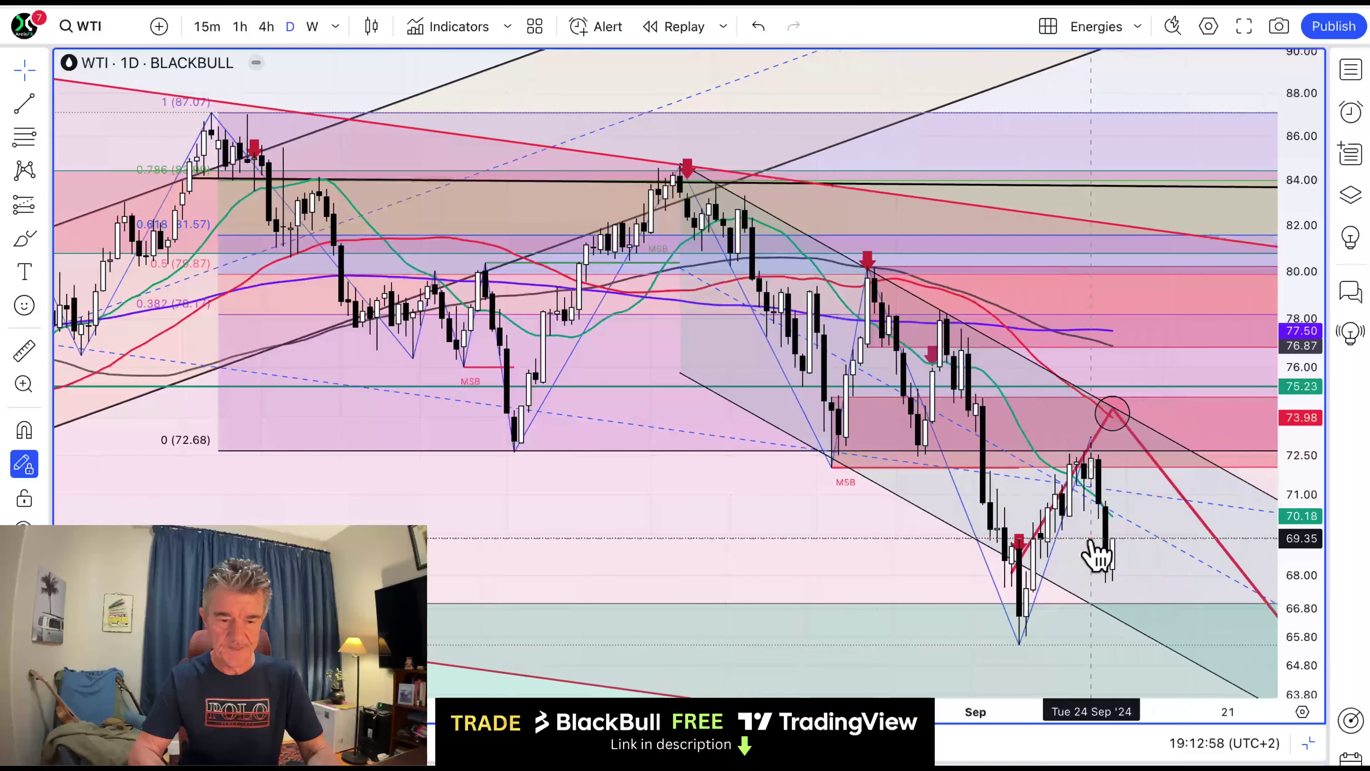
{"action": "scroll", "coordinate": [1096, 556], "scroll_direction": "down", "scroll_amount": 5}
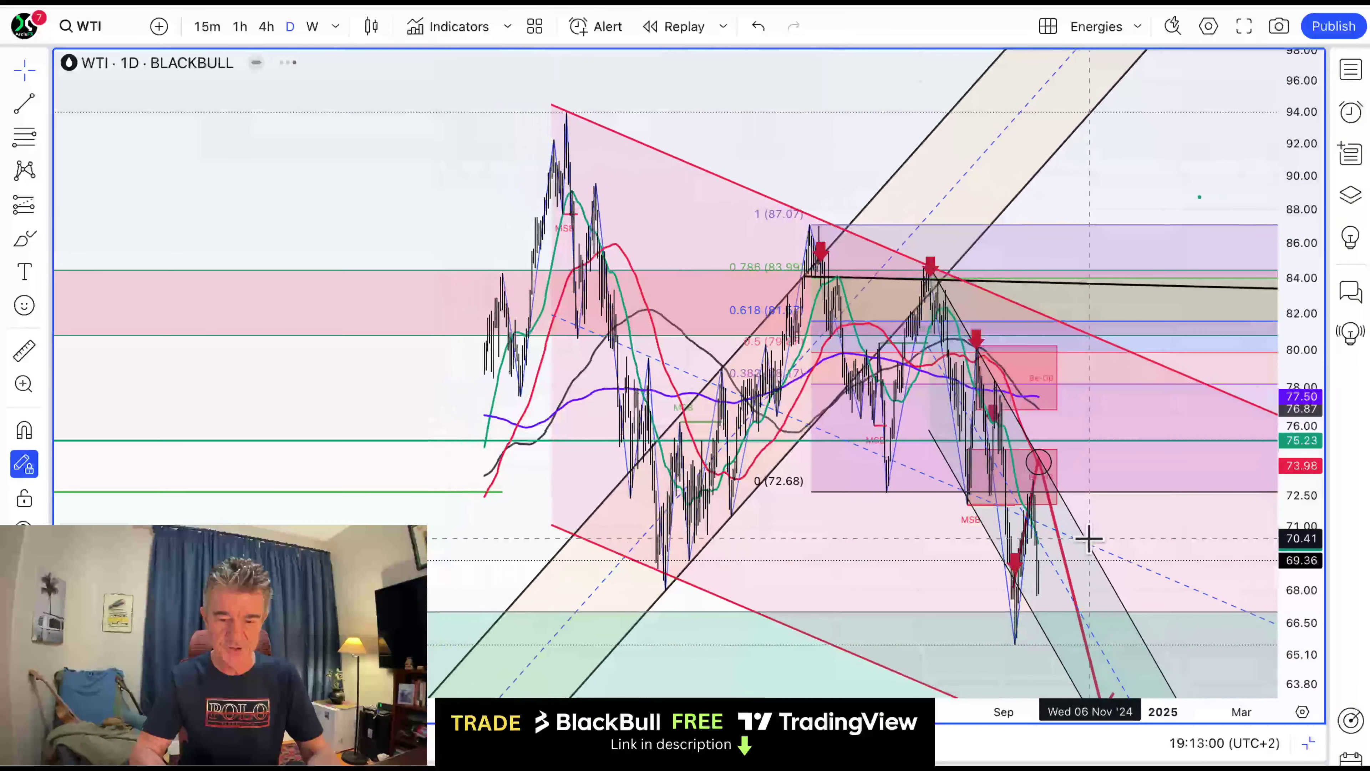
{"action": "scroll", "coordinate": [1088, 539], "scroll_direction": "down", "scroll_amount": 5}
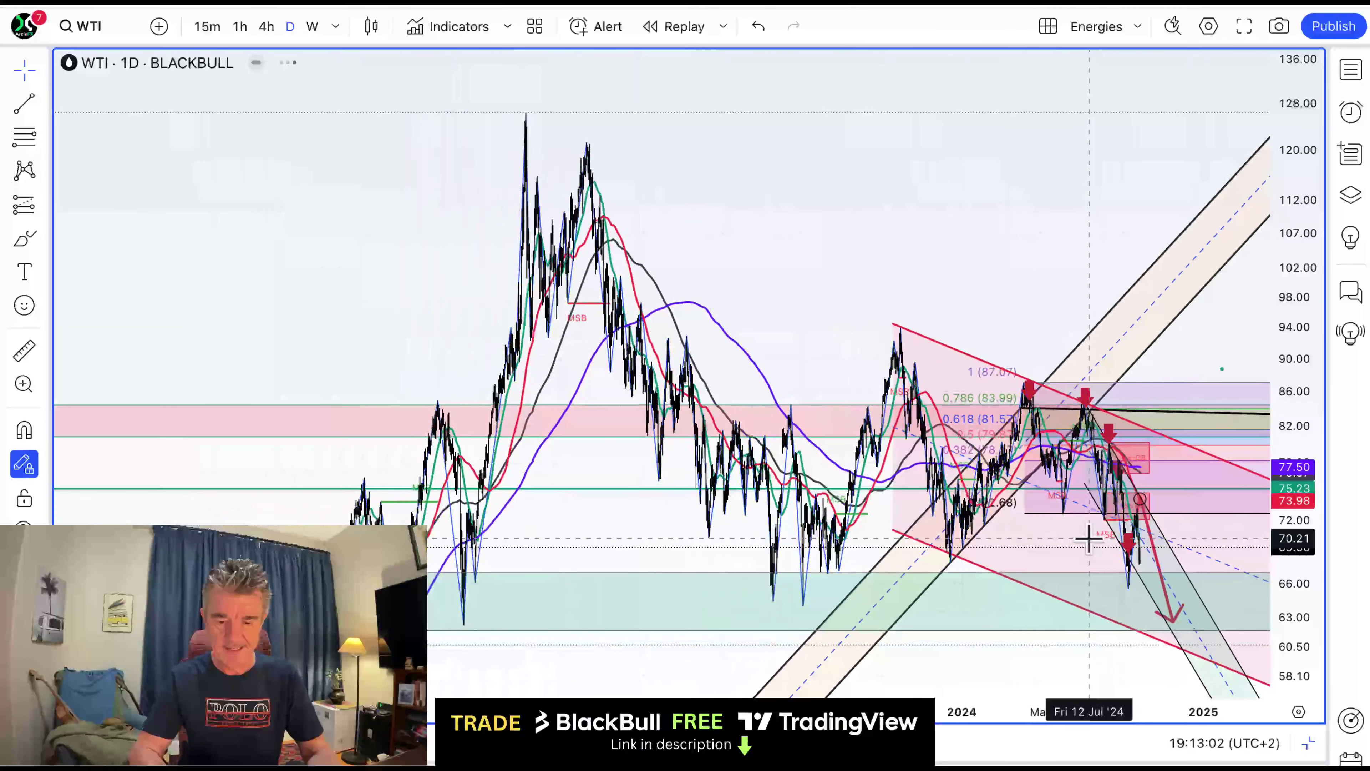
{"action": "scroll", "coordinate": [1088, 539], "scroll_direction": "up", "scroll_amount": 4}
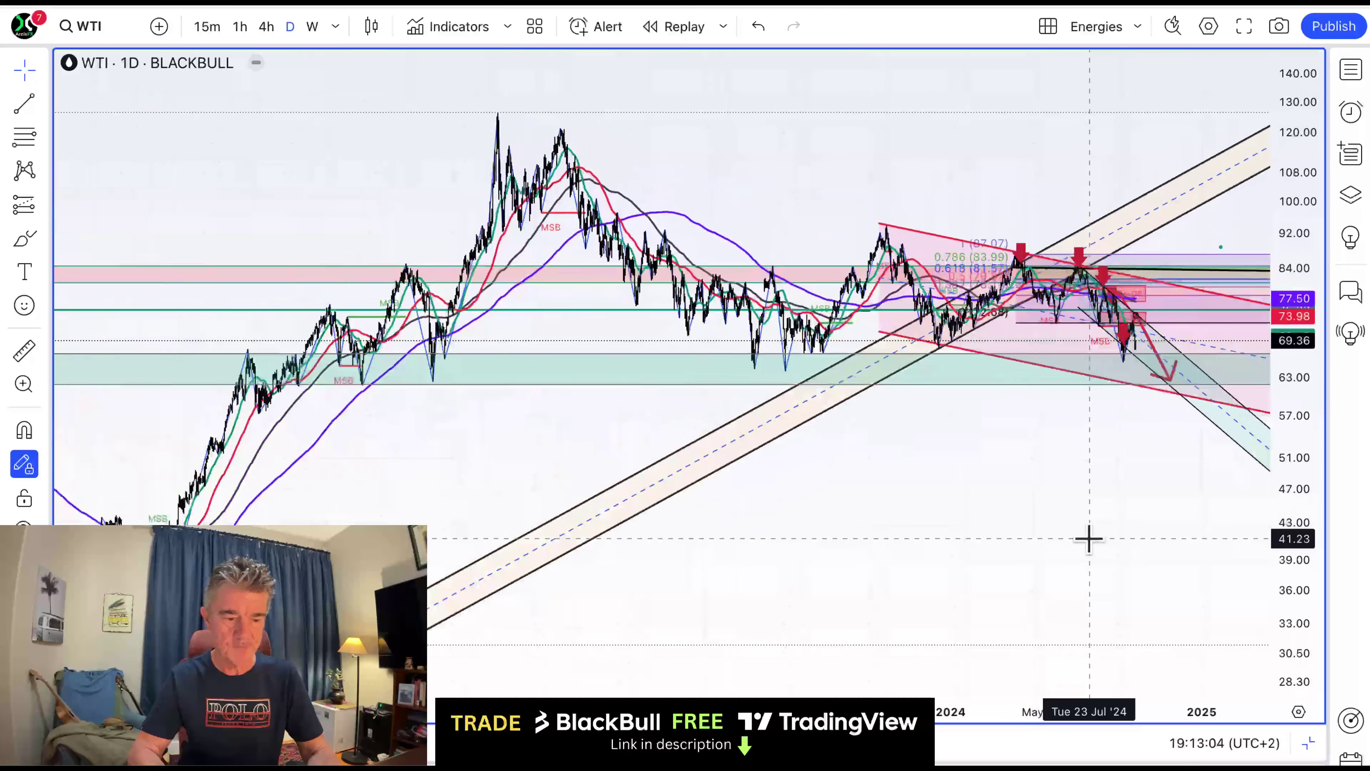
{"action": "scroll", "coordinate": [1089, 538], "scroll_direction": "up", "scroll_amount": 5}
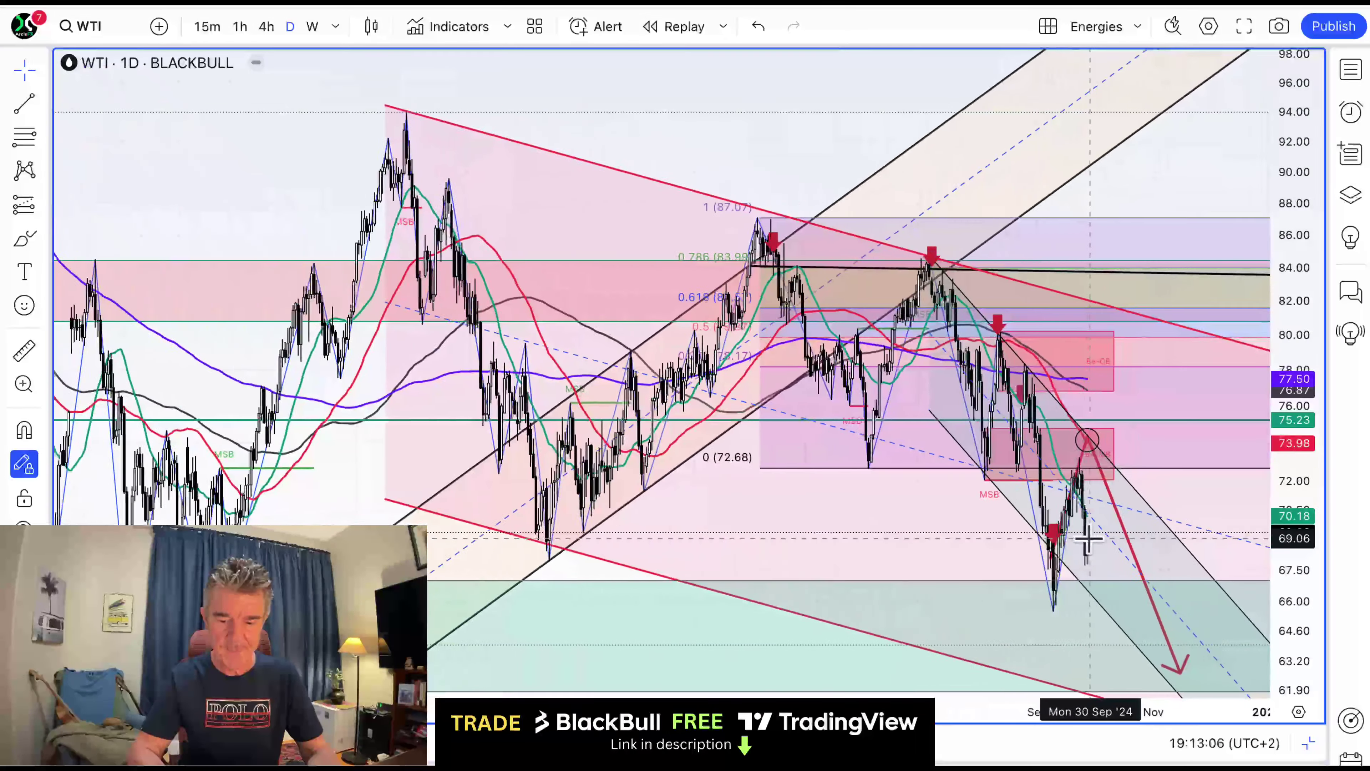
{"action": "scroll", "coordinate": [1096, 553], "scroll_direction": "up", "scroll_amount": 3}
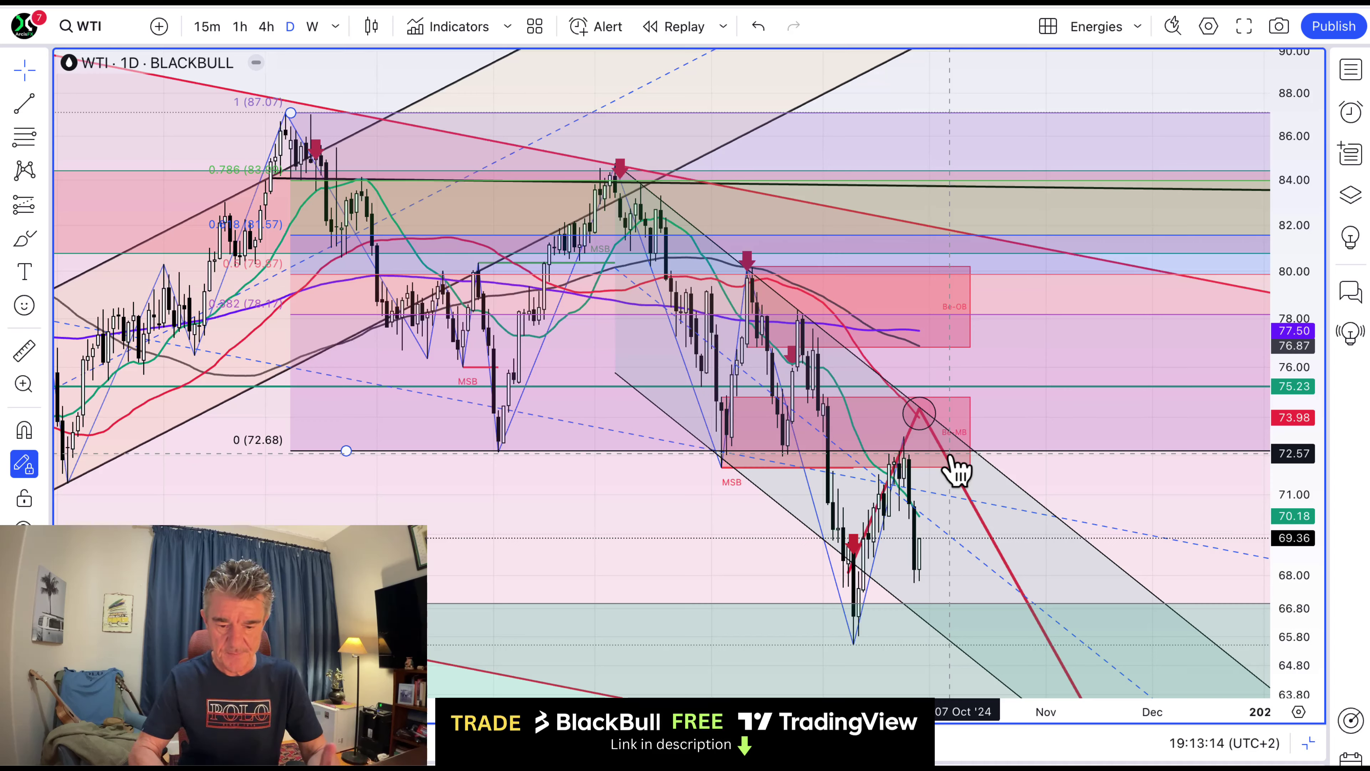
{"action": "left_click", "coordinate": [920, 420]}
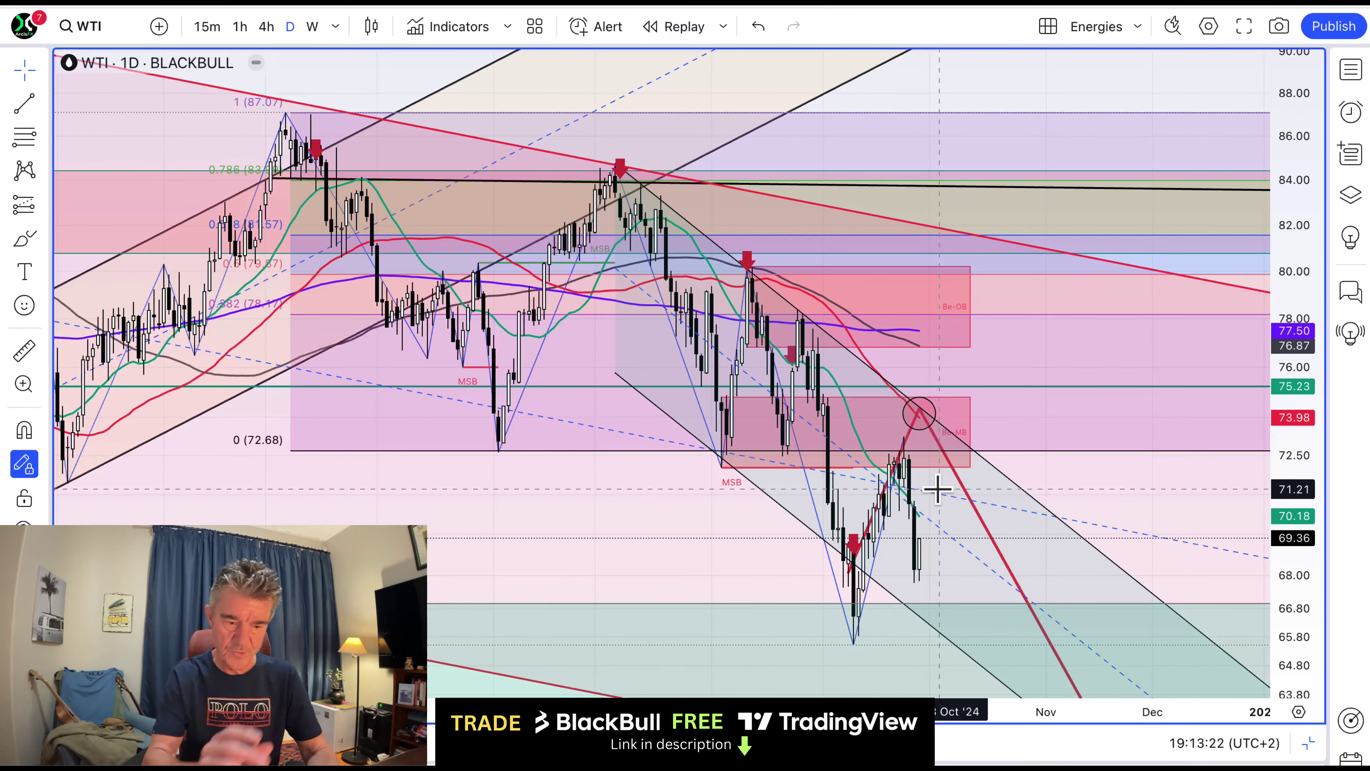
{"action": "left_click", "coordinate": [1309, 745]}
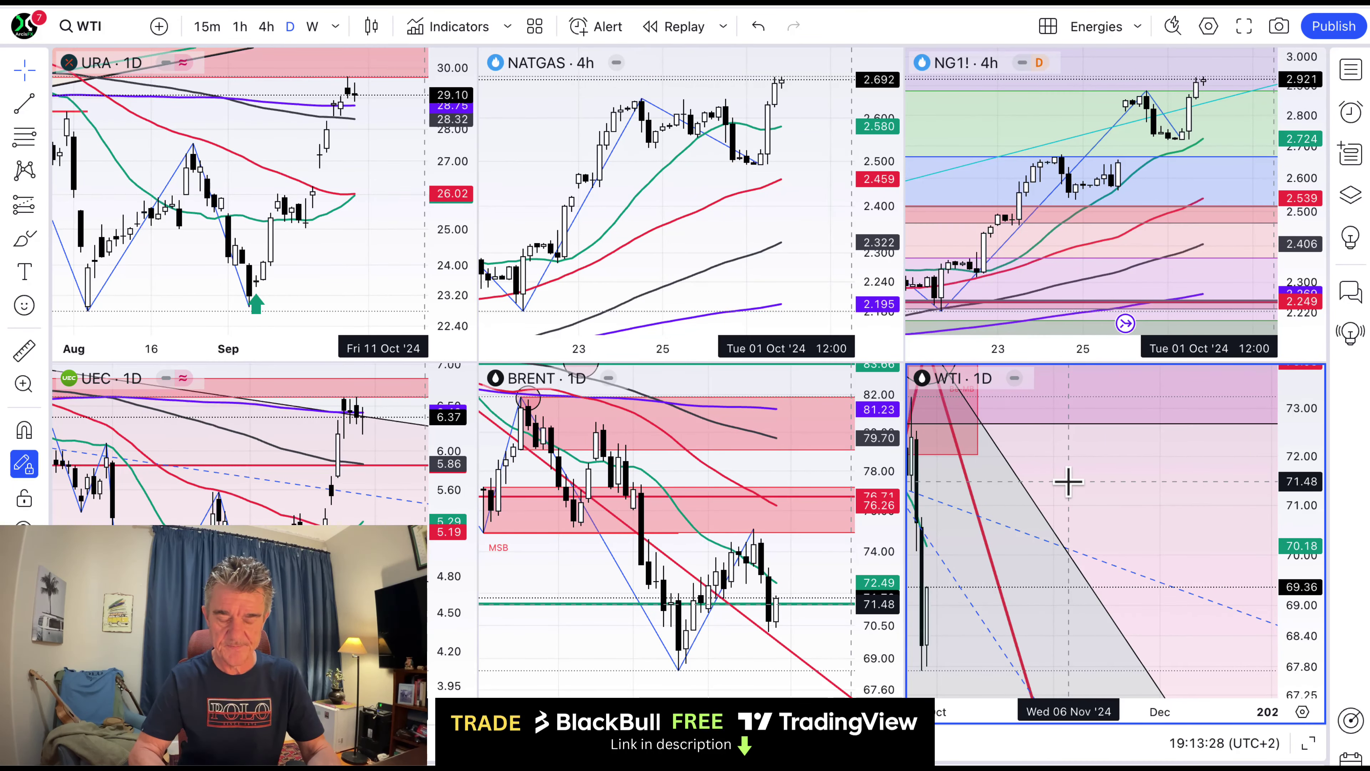
- Scroll left across the Majors layout's EURUSD, DXY, GBPUSD and USDJPY charts
{"action": "scroll", "coordinate": [1071, 489], "scroll_direction": "left", "scroll_amount": 10}
{"action": "scroll", "coordinate": [1074, 498], "scroll_direction": "left", "scroll_amount": 5}
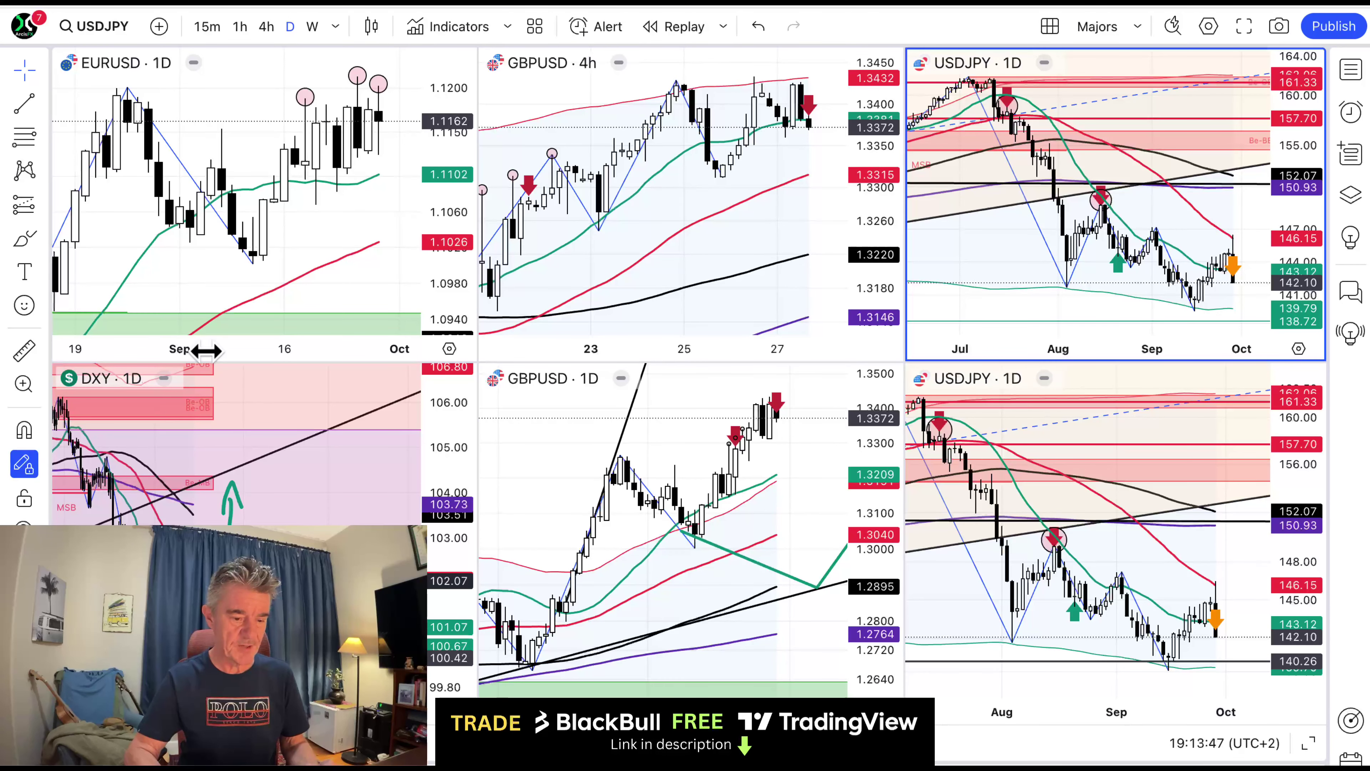
- Maximize the DXY daily chart and zoom to its projection arrows around 100.42
{"action": "left_click", "coordinate": [317, 458]}
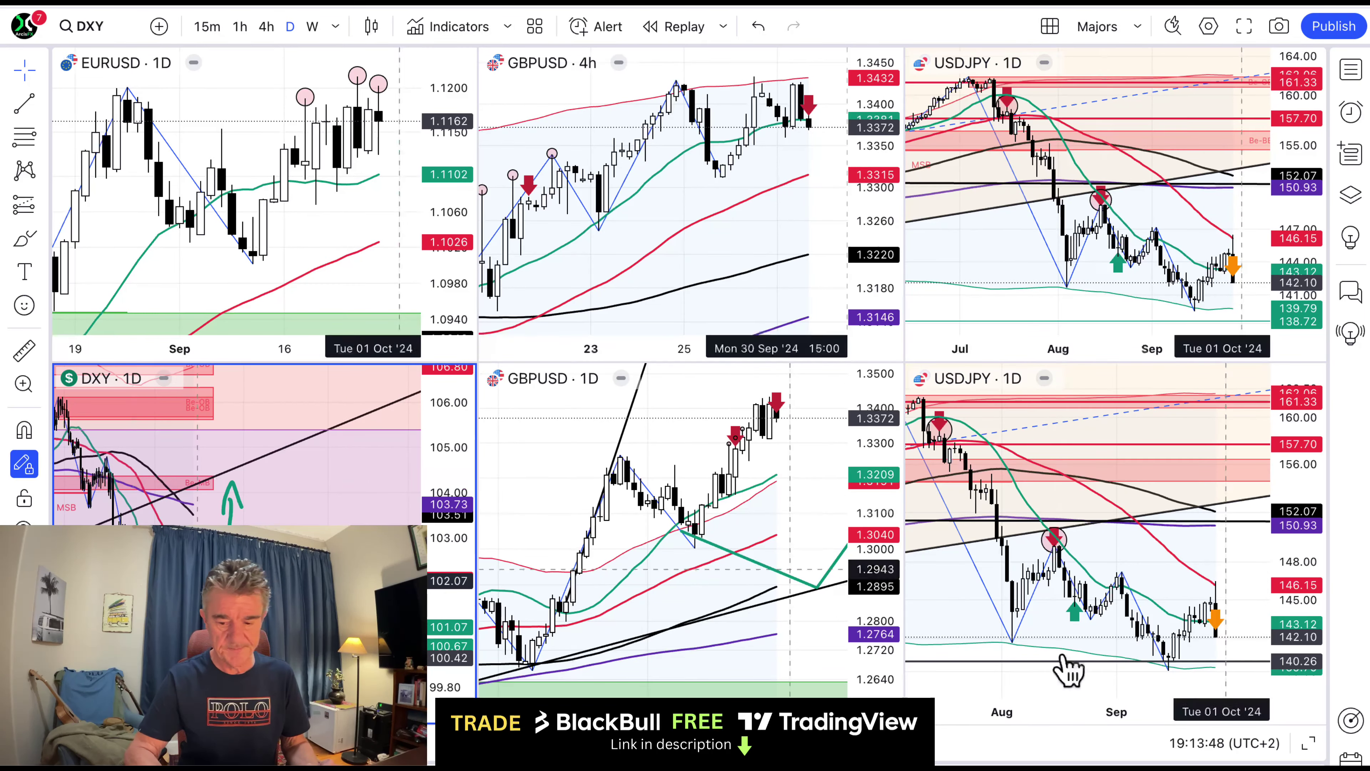
{"action": "left_click", "coordinate": [1309, 744]}
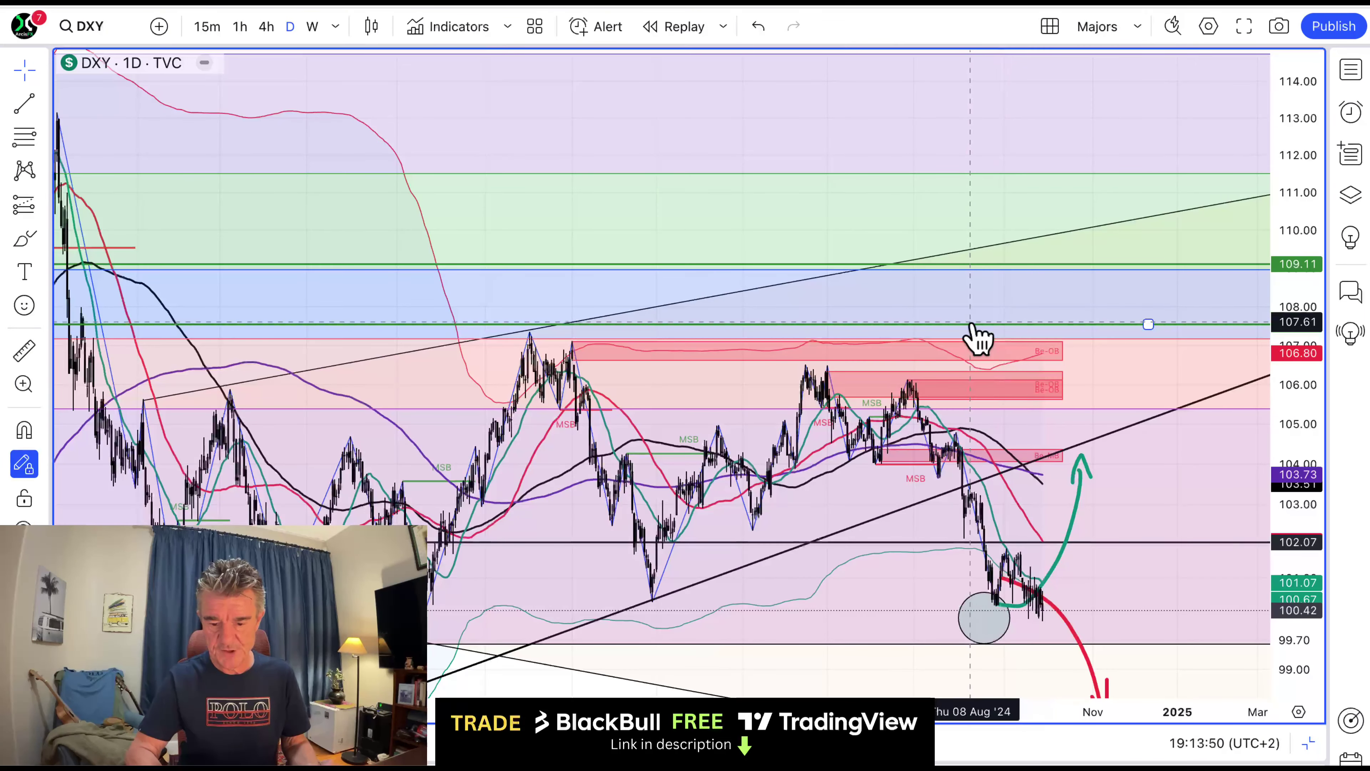
{"action": "scroll", "coordinate": [979, 337], "scroll_direction": "up", "scroll_amount": 3}
{"action": "scroll", "coordinate": [975, 331], "scroll_direction": "up", "scroll_amount": 5}
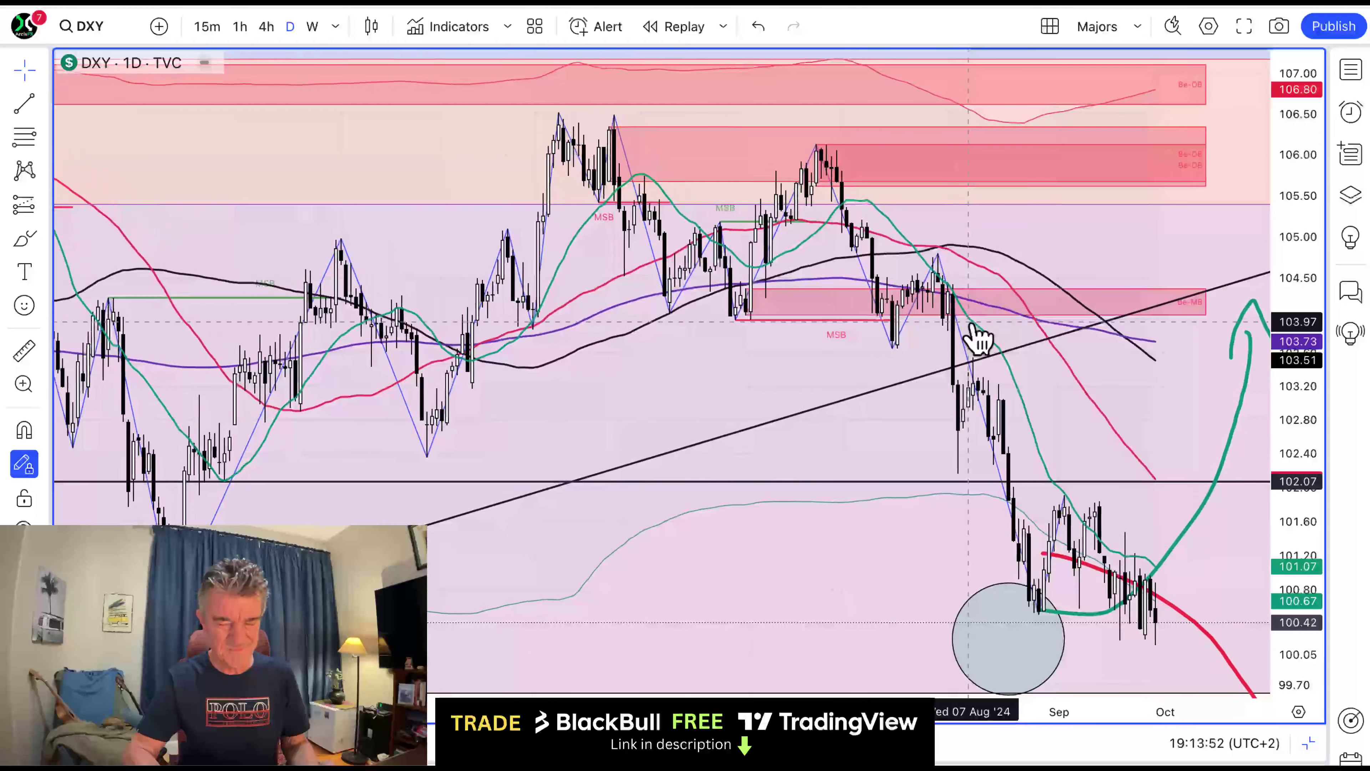
{"action": "scroll", "coordinate": [971, 322], "scroll_direction": "up", "scroll_amount": 1}
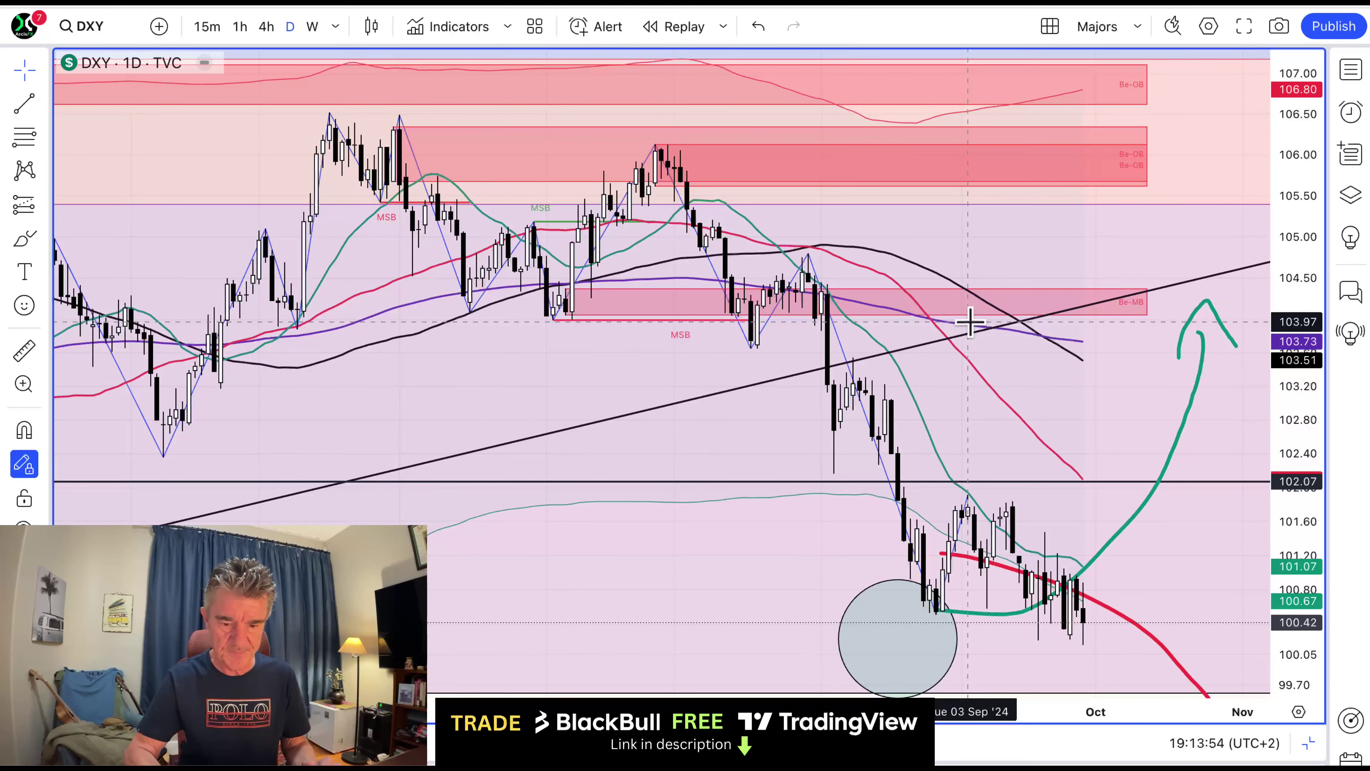
{"action": "scroll", "coordinate": [1126, 301], "scroll_direction": "right", "scroll_amount": 2}
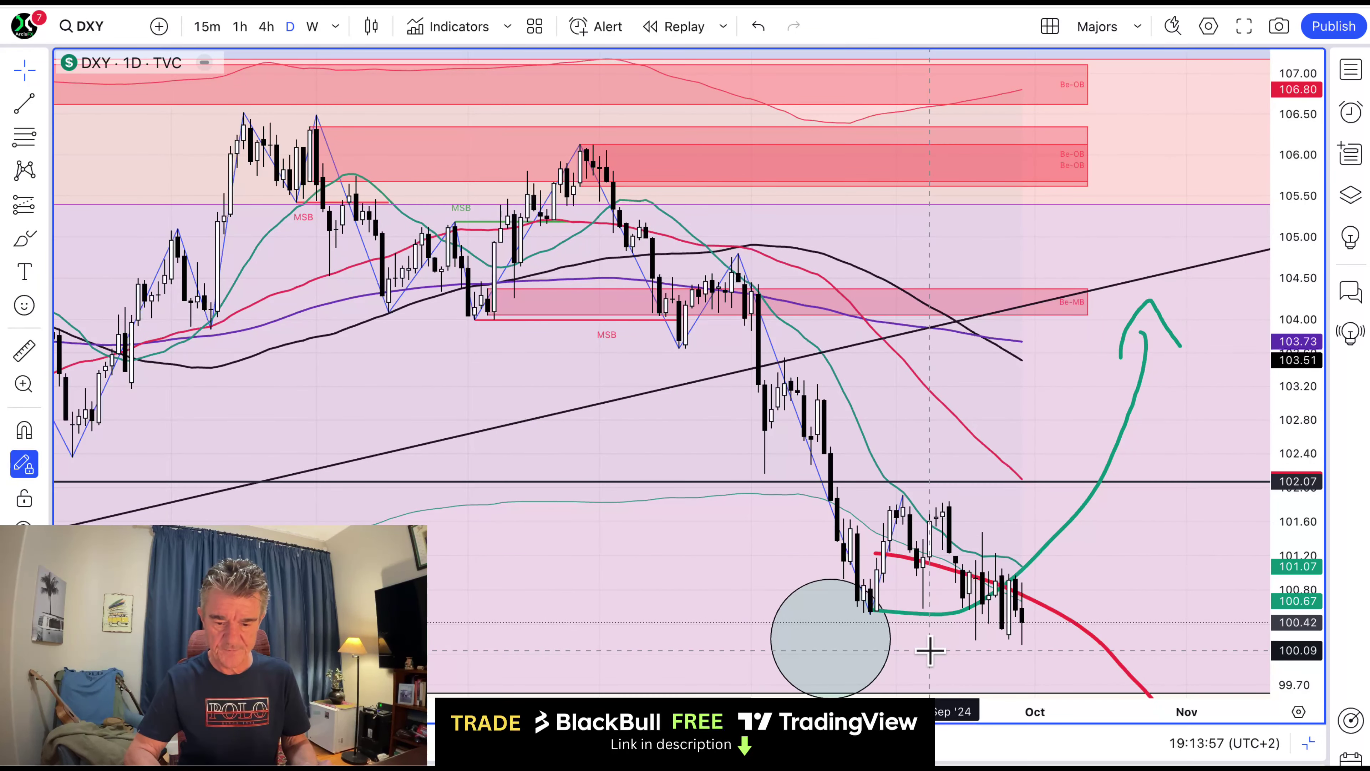
{"action": "scroll", "coordinate": [1095, 640], "scroll_direction": "down", "scroll_amount": 8}
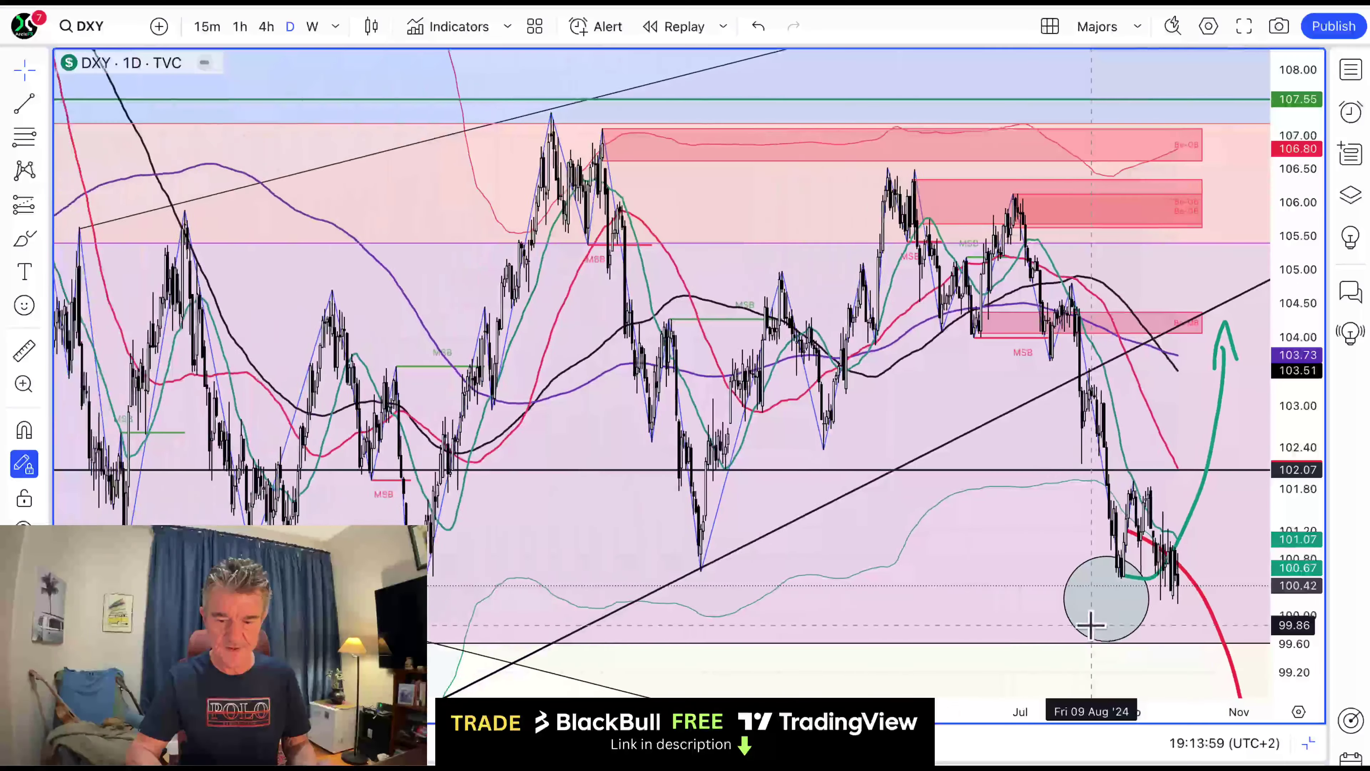